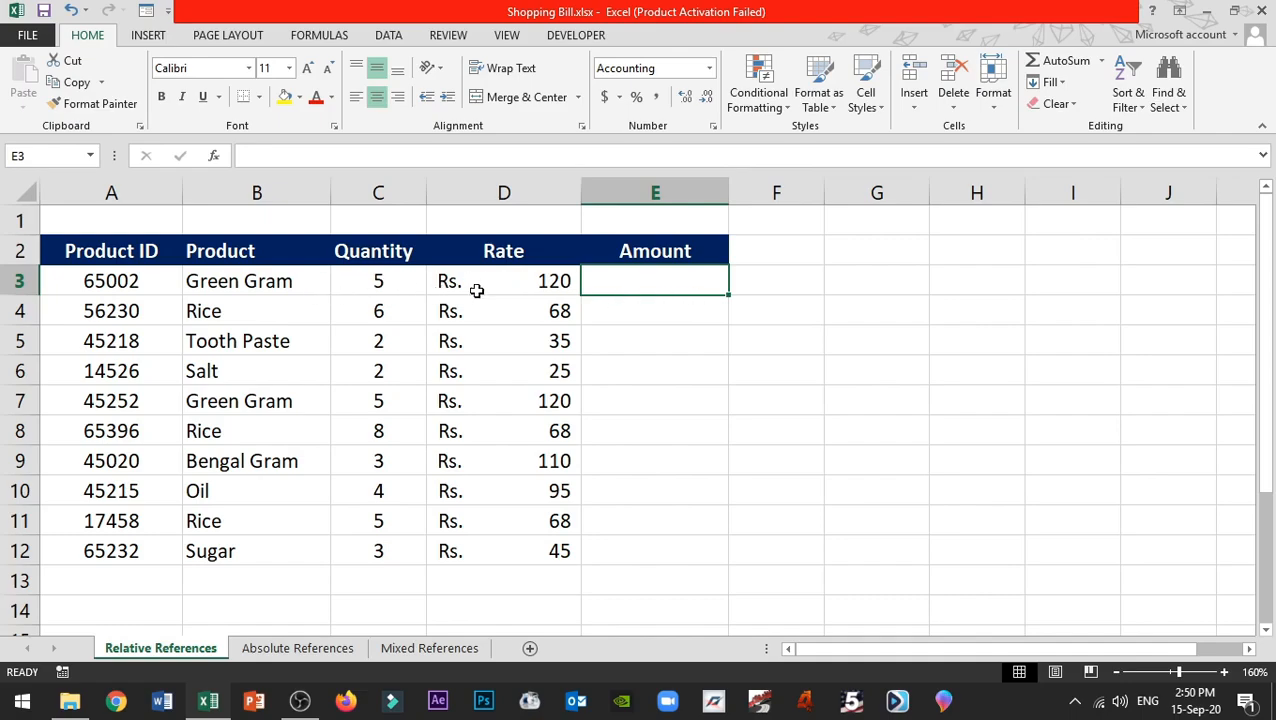
- Enter the formula =D3*C3 in cell E3 to calculate the first product's amount
left_click(652, 313)
left_click(655, 339)
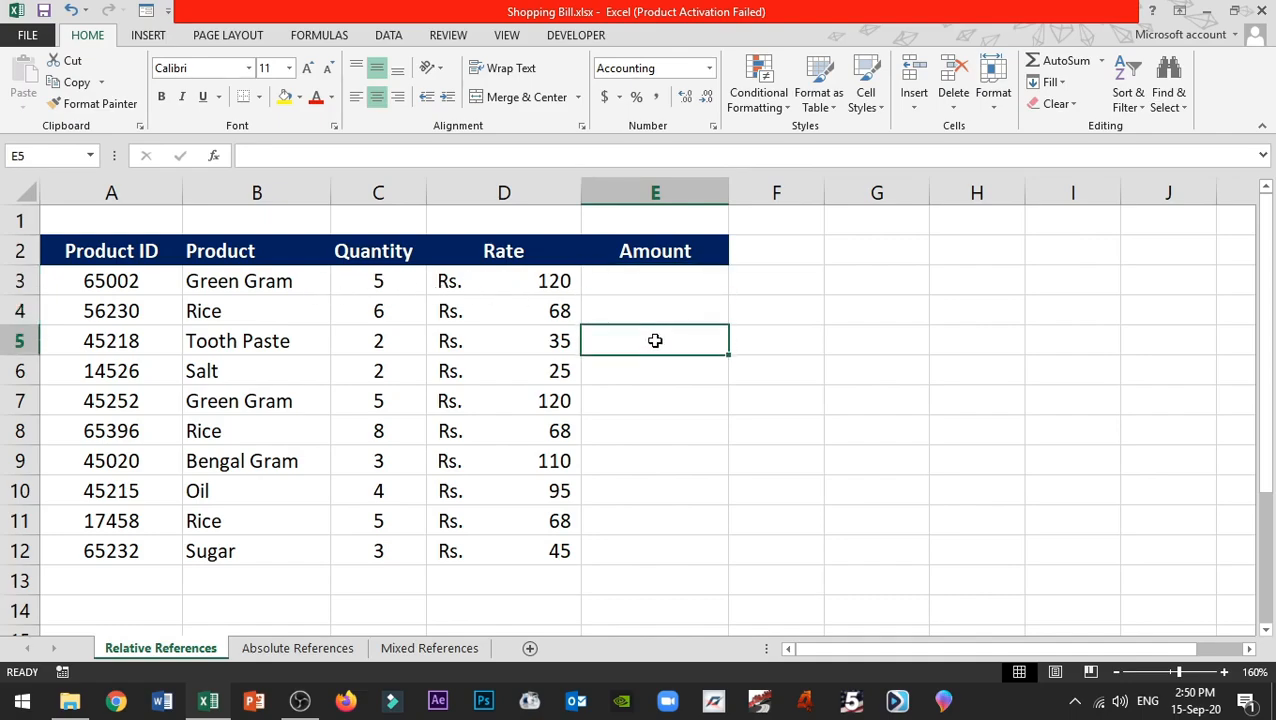
left_click(661, 285)
type("=")
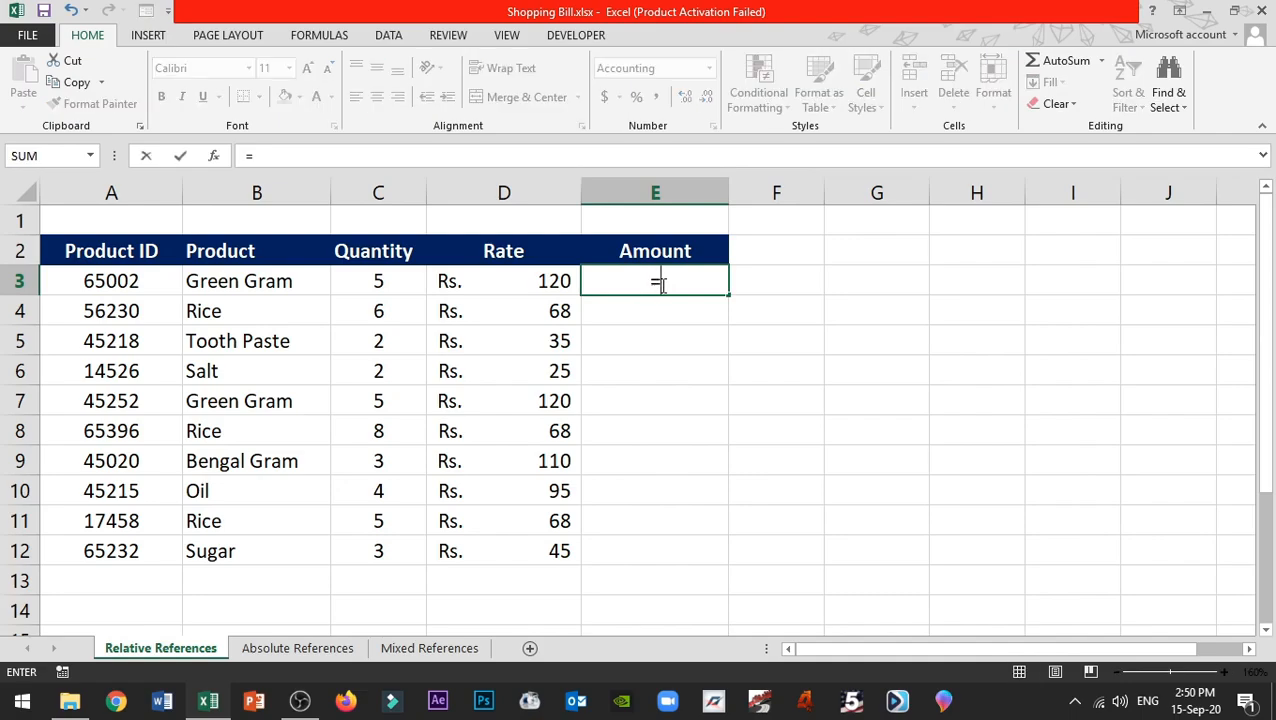
left_click(524, 279)
type("*")
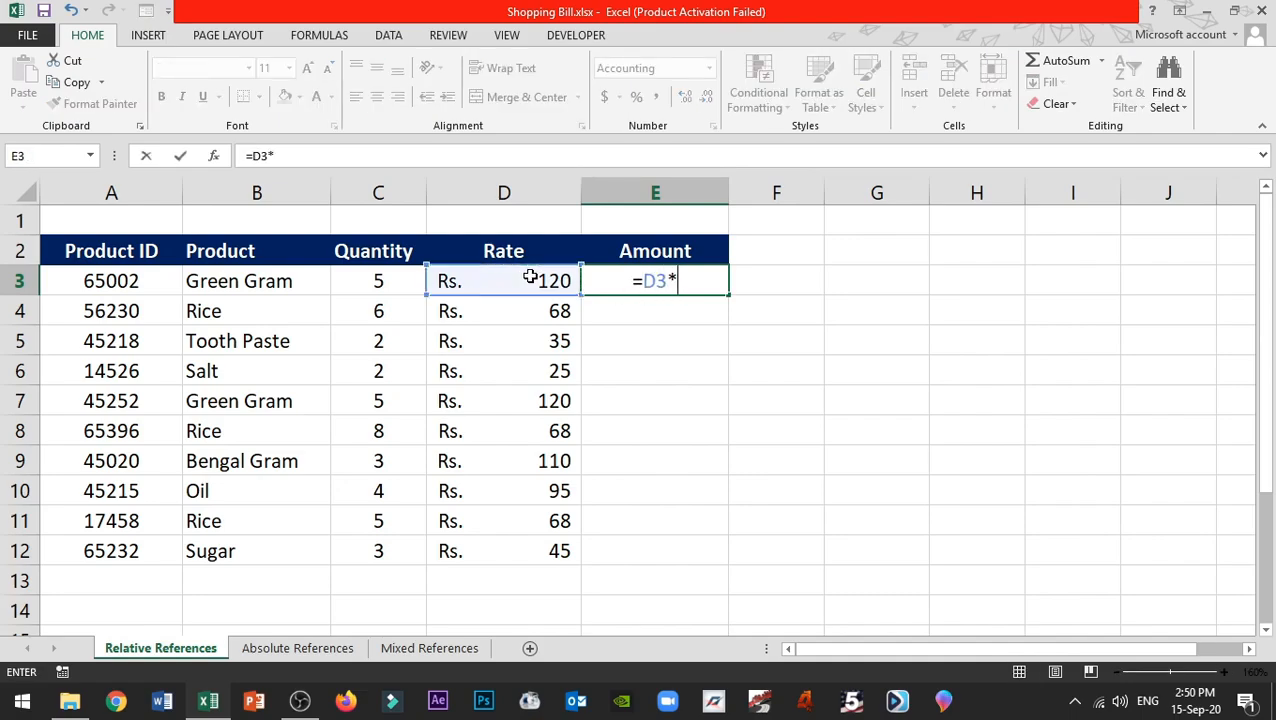
left_click(404, 277)
key("Return")
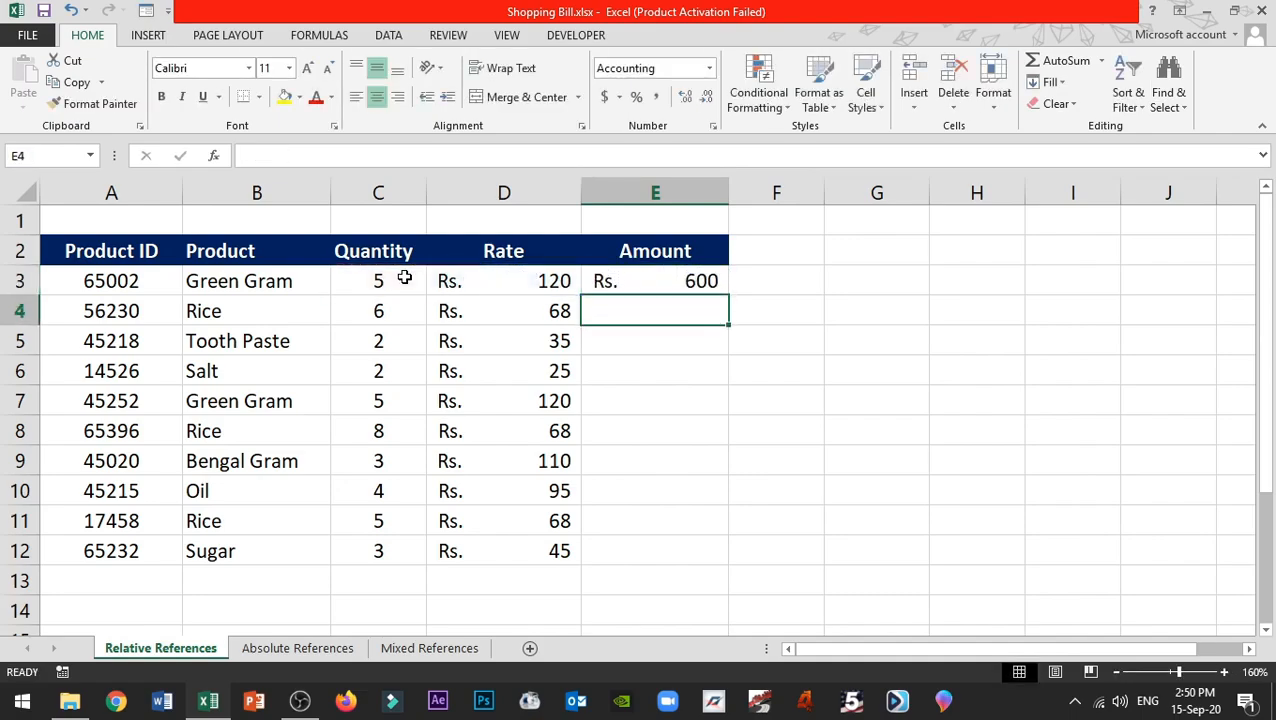
- Fill the Amount formula from E3 down through E12 to cover all products
left_click(649, 284)
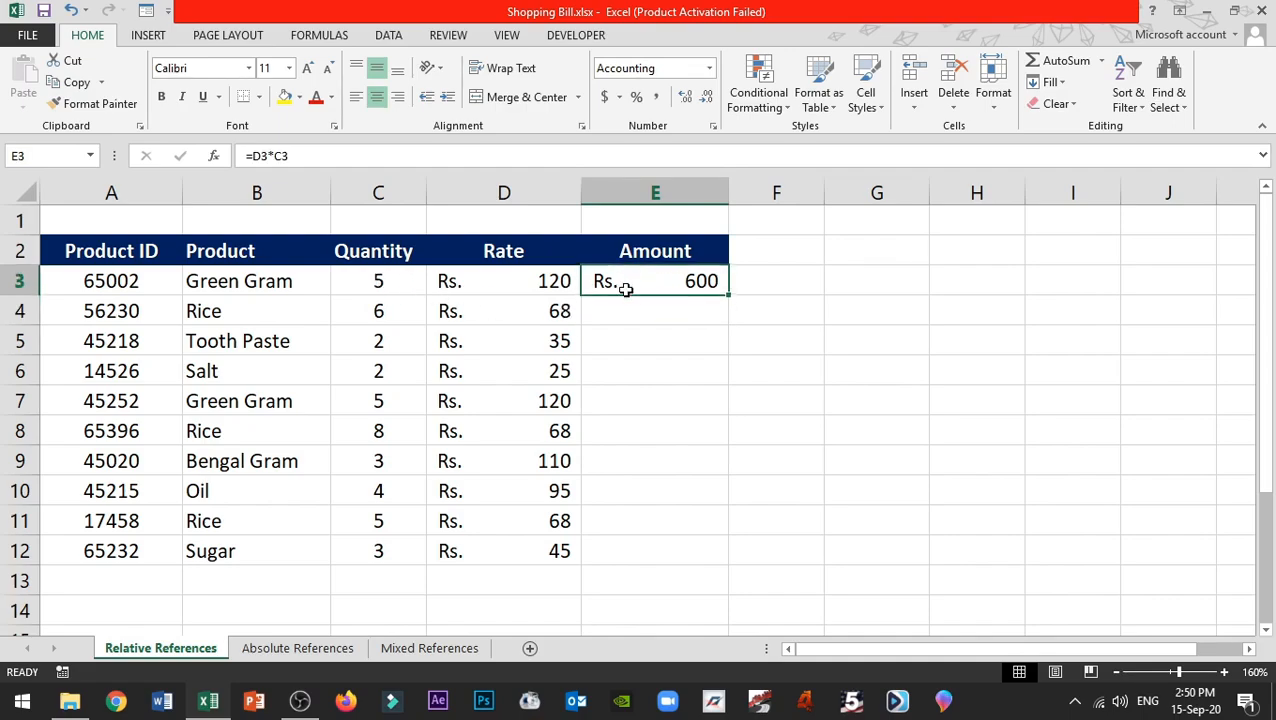
left_click(649, 308)
left_click(644, 342)
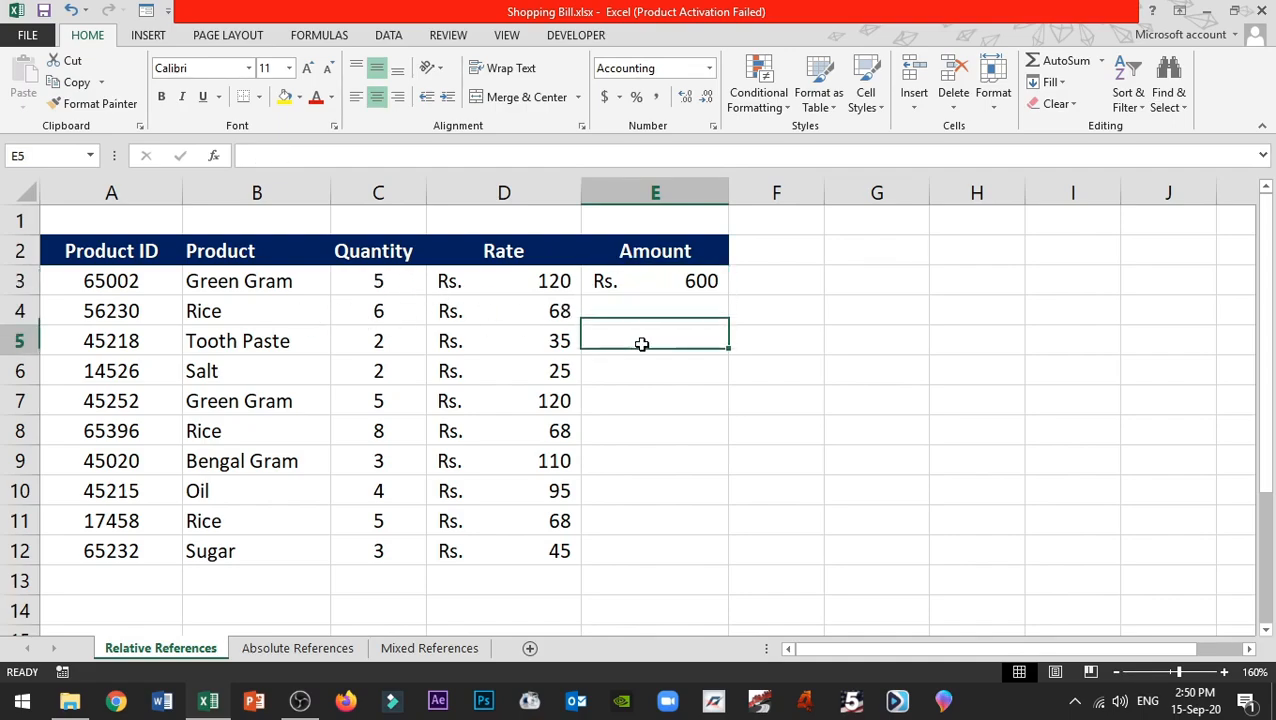
left_click(641, 375)
left_click(676, 284)
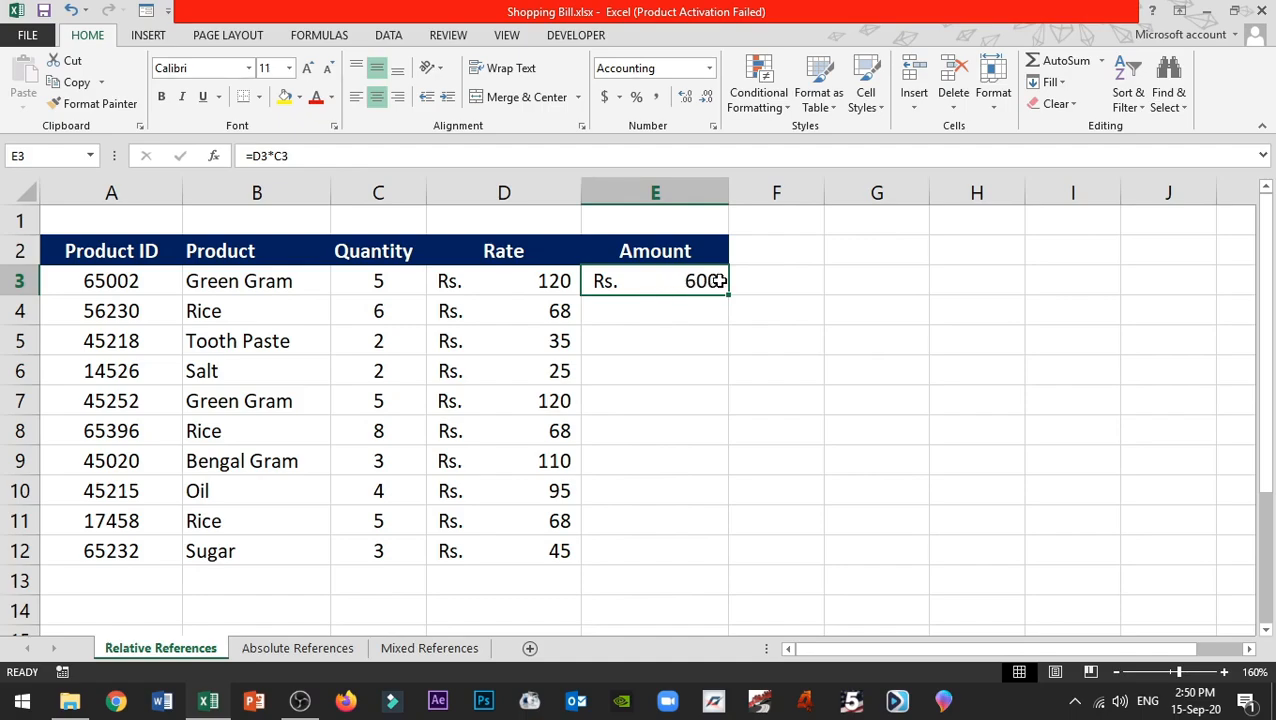
double_click(720, 281)
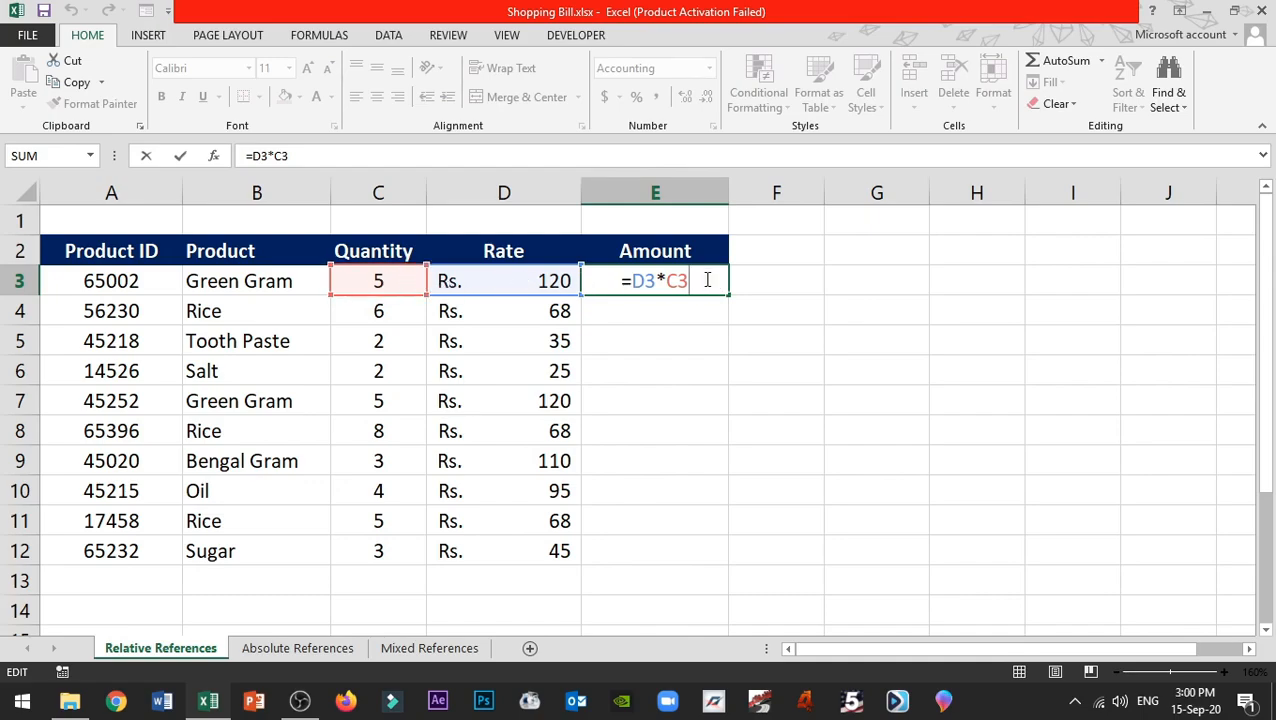
key("ctrl+Return")
left_click_drag(728, 292, 718, 558)
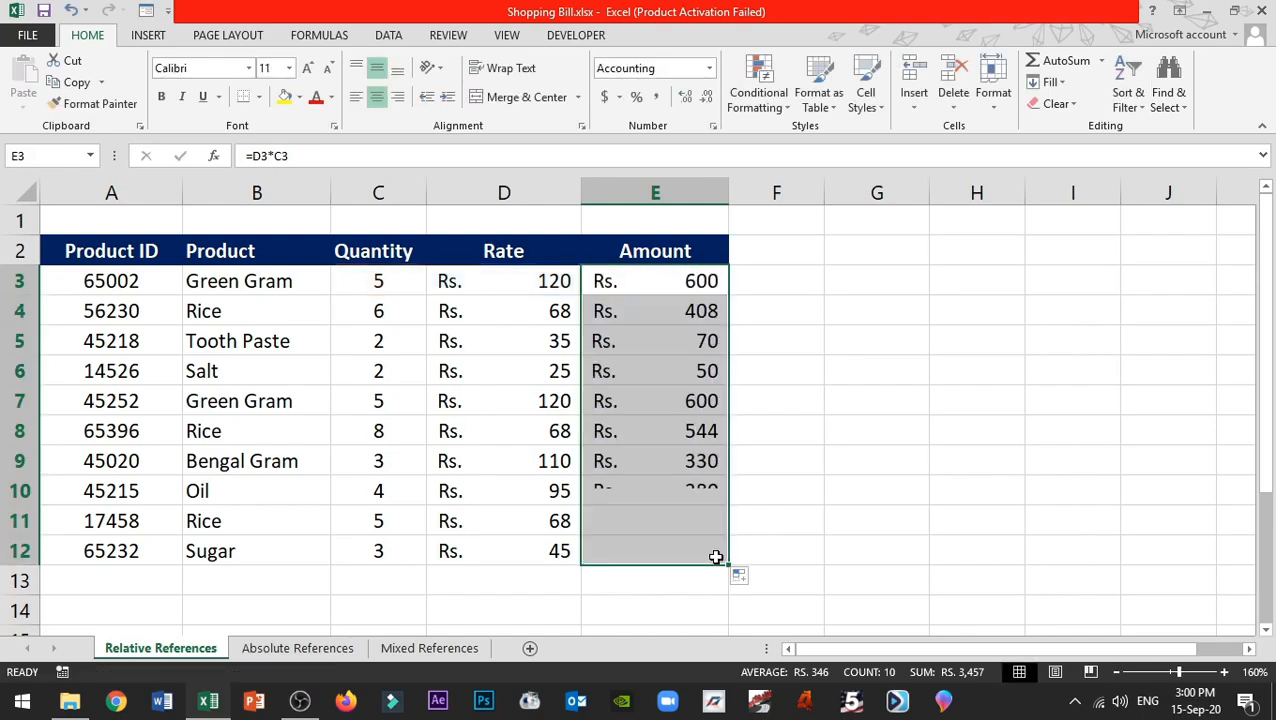
- Examine the Amount formulas in cells E3 to E9 to compare their relative cell references
double_click(721, 310)
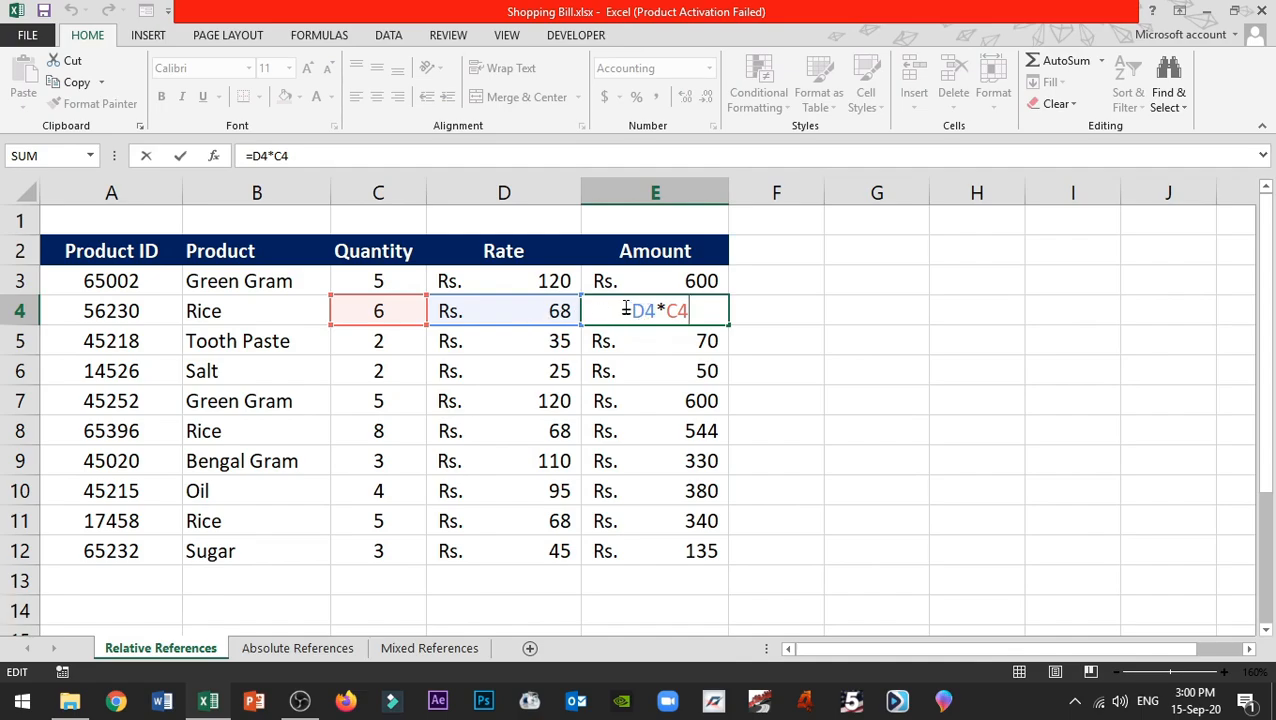
double_click(720, 282)
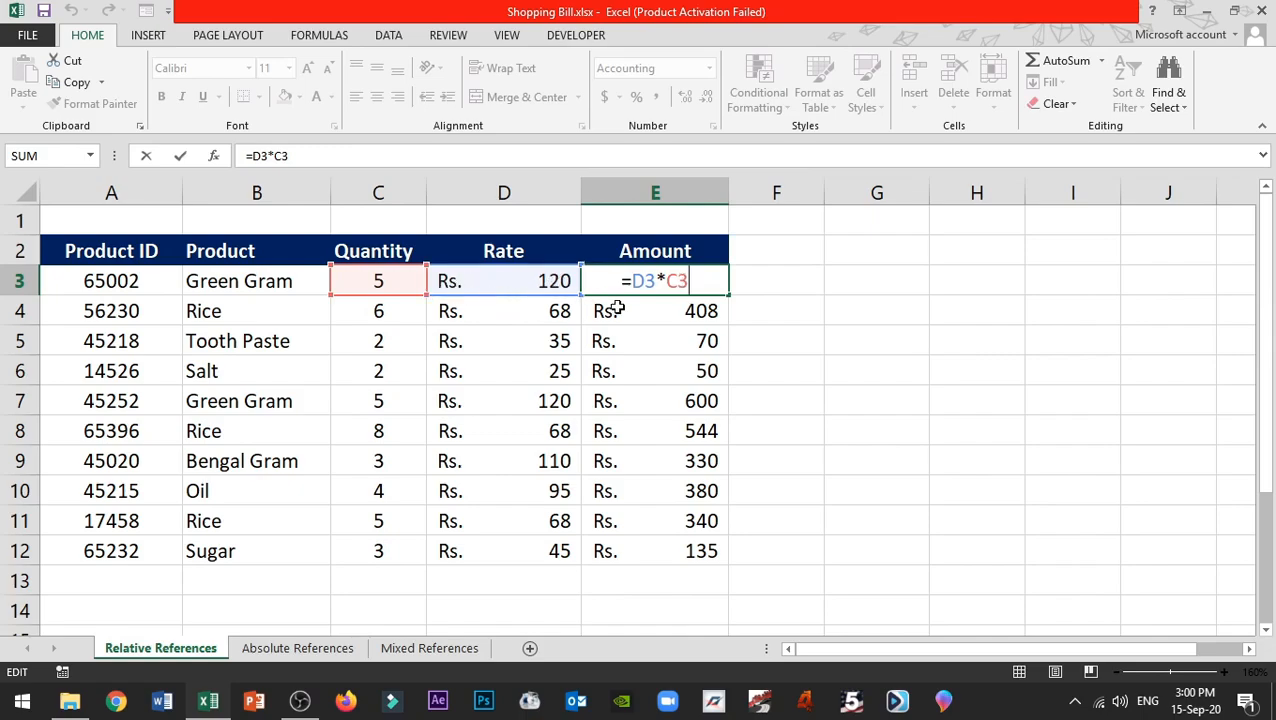
double_click(717, 310)
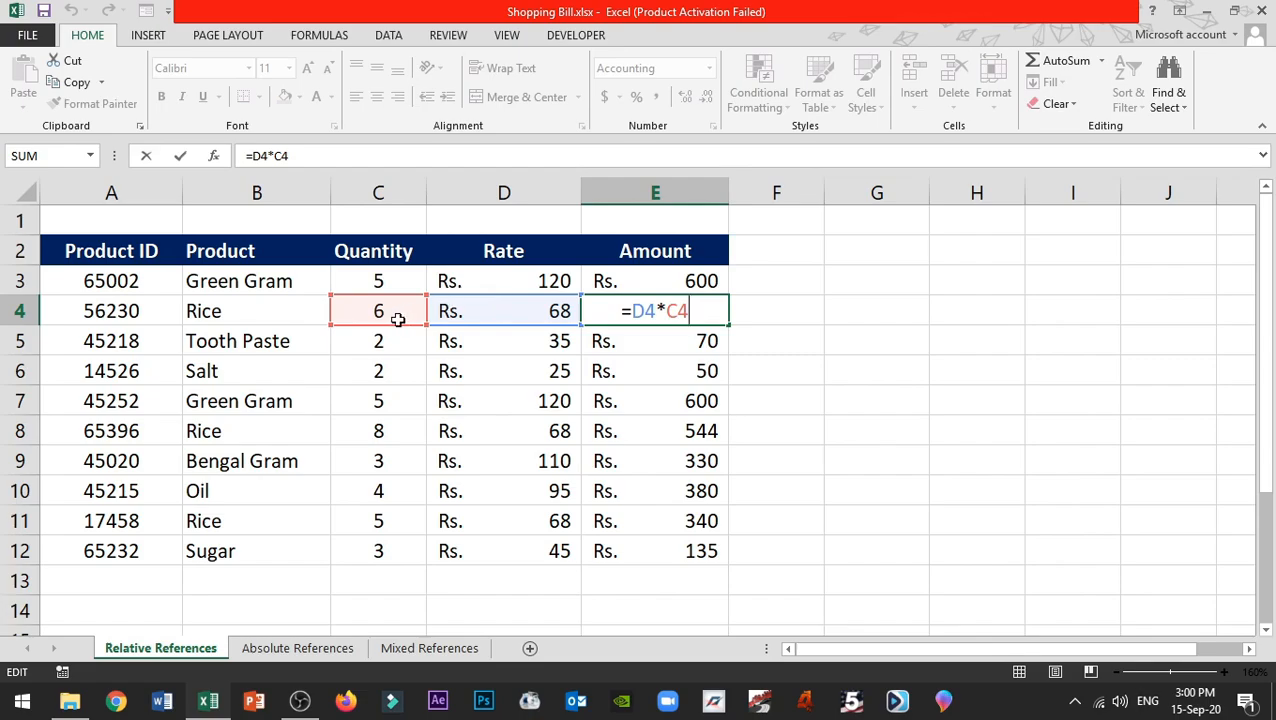
double_click(727, 341)
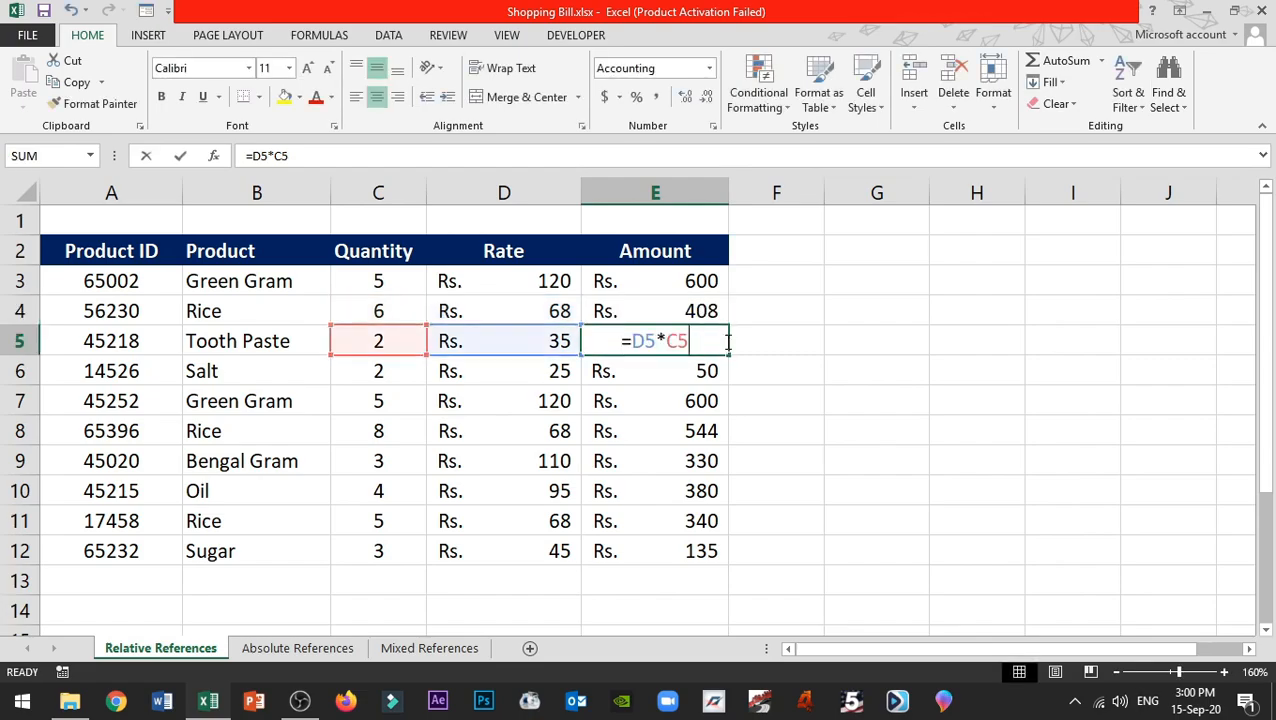
double_click(727, 371)
double_click(712, 401)
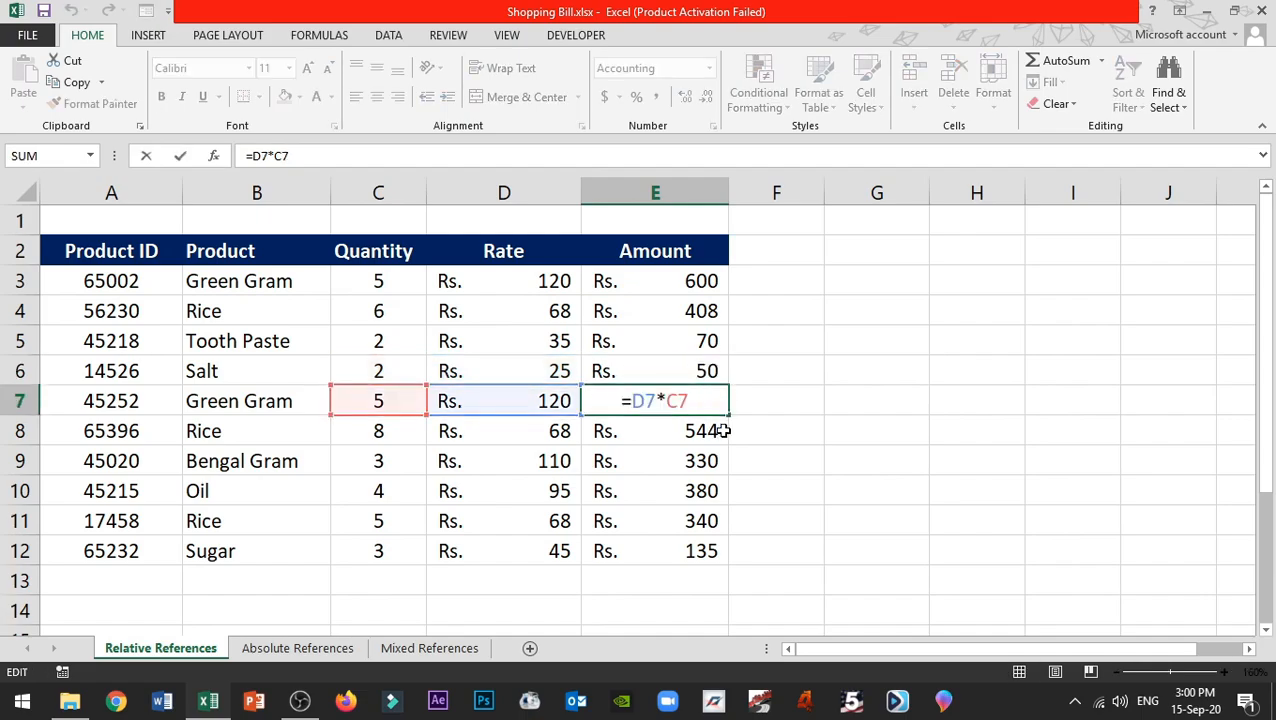
double_click(723, 431)
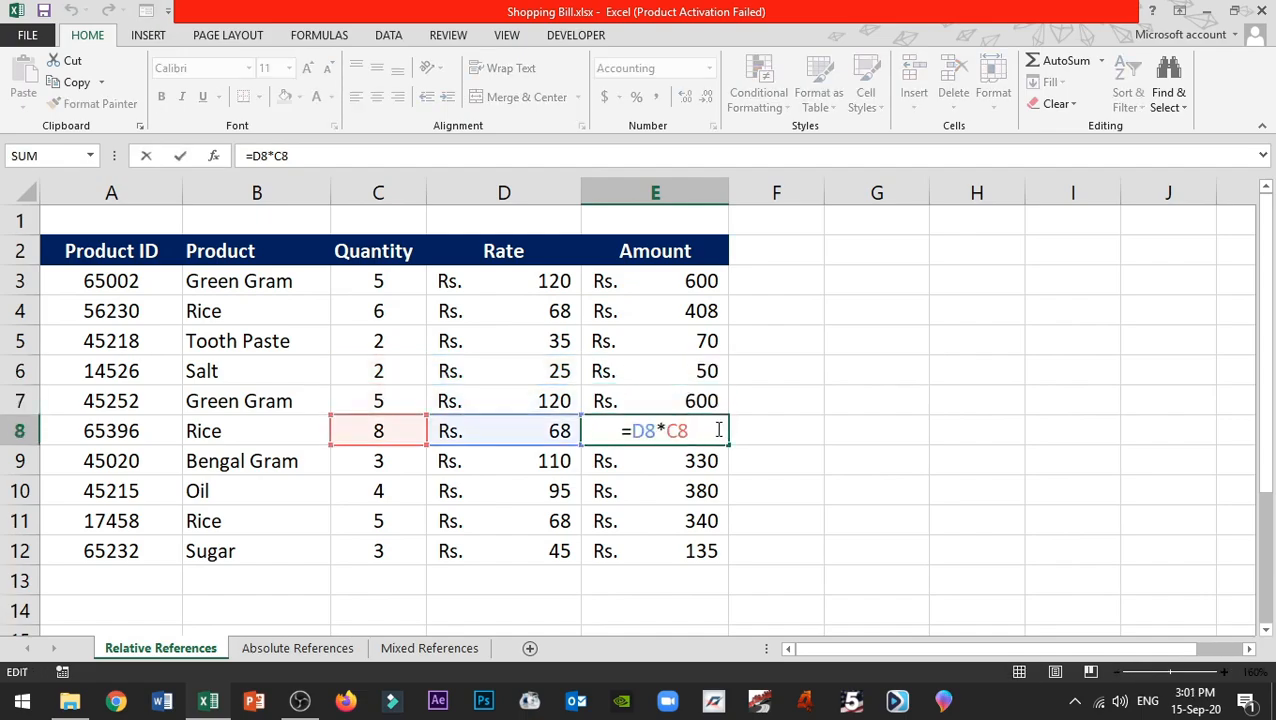
double_click(705, 461)
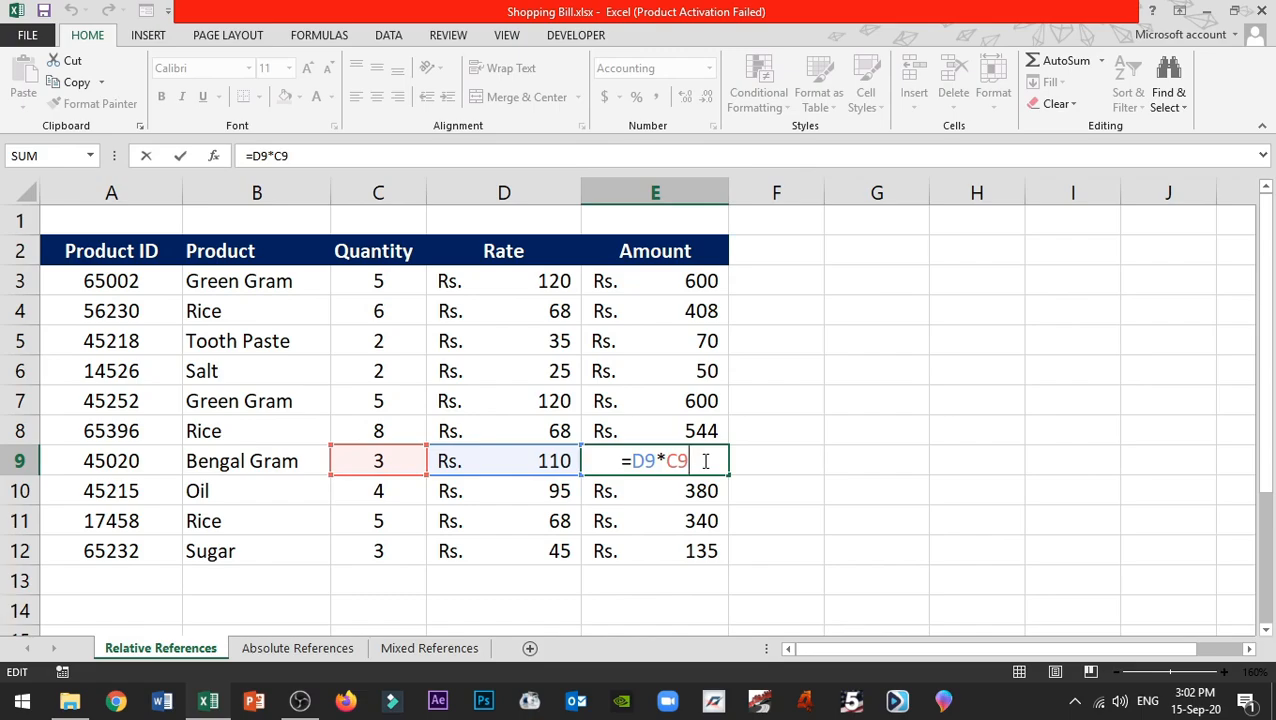
key("Return")
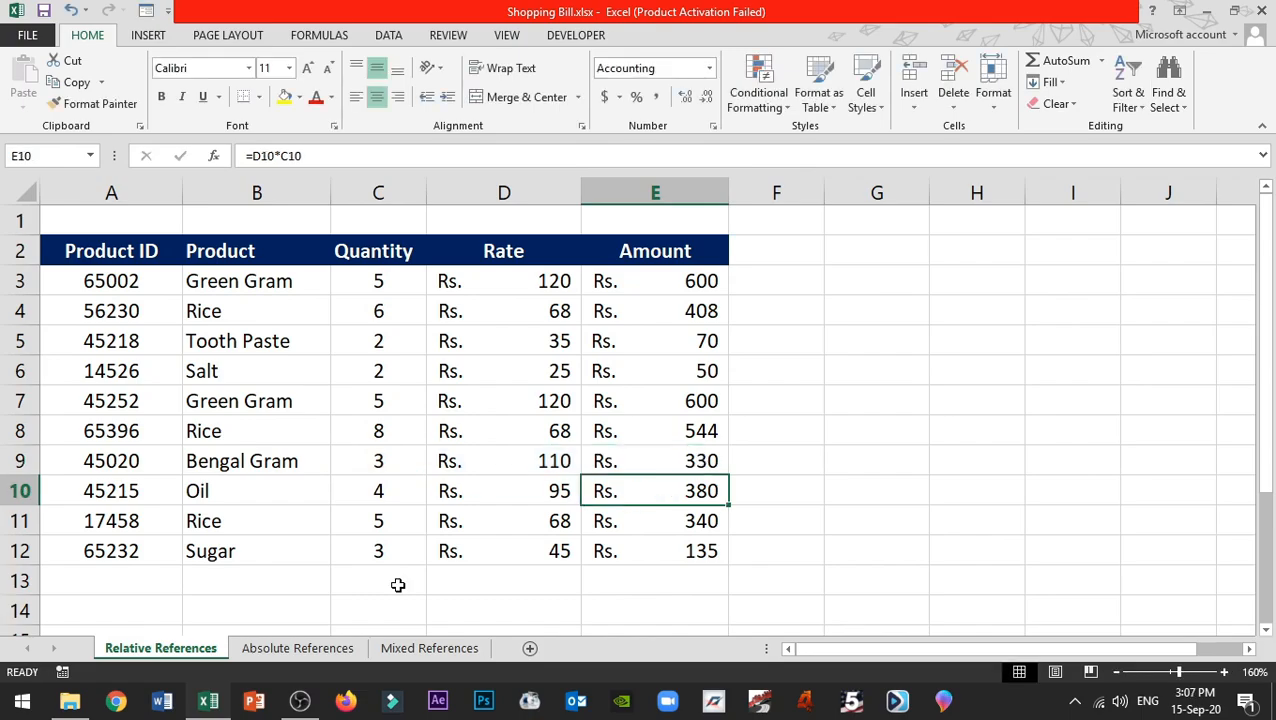
- On the Absolute References sheet, enter the formula =E3*I2 in cell F3 to calculate the first product's sales tax
left_click(356, 649)
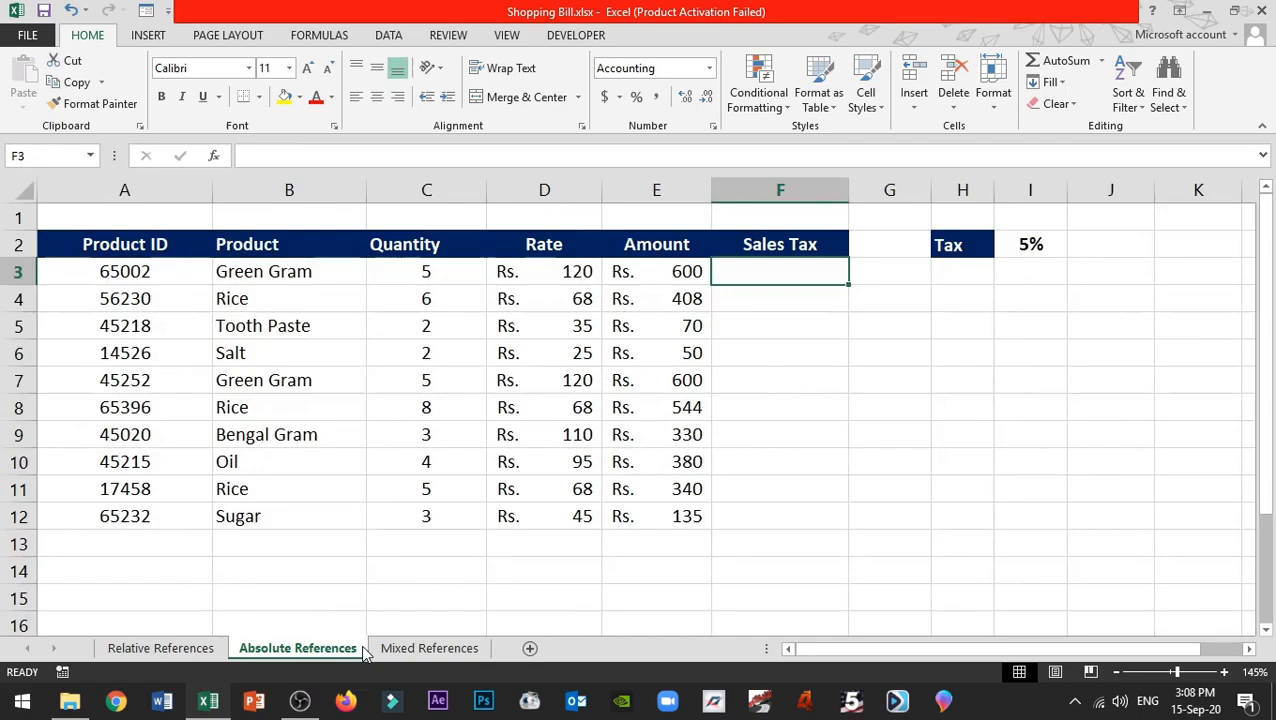
left_click(684, 276)
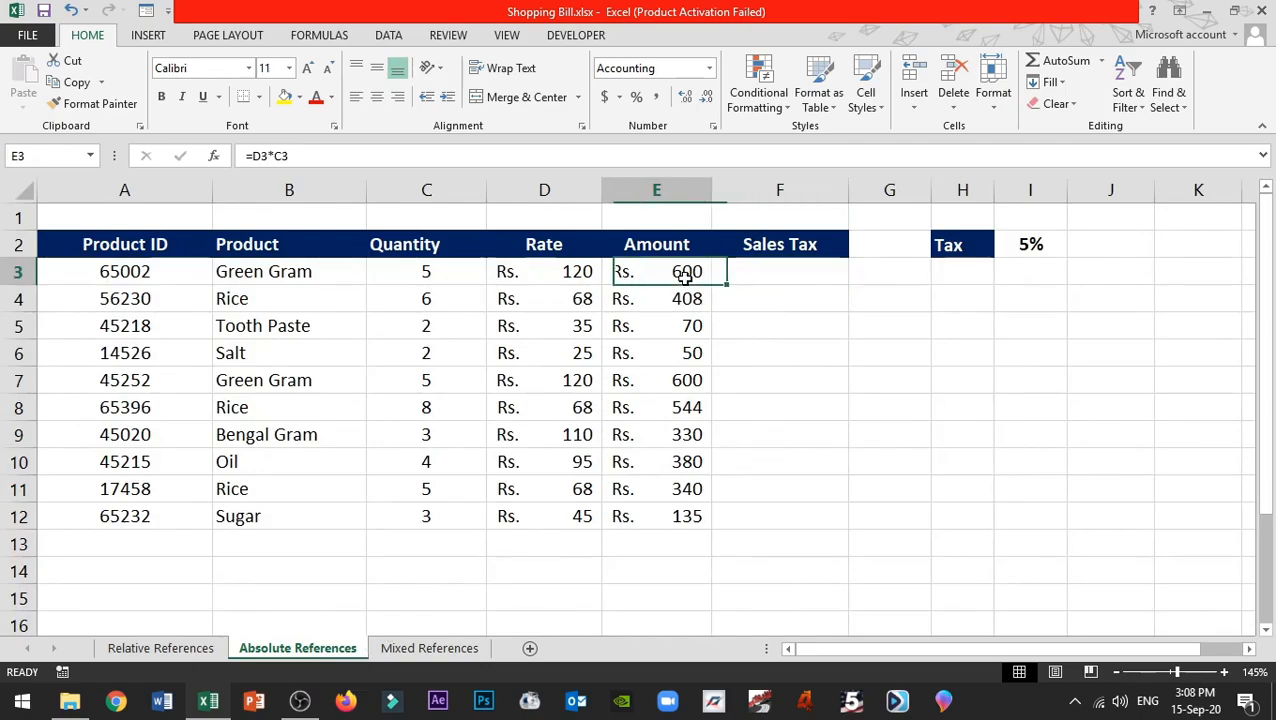
left_click(681, 300)
left_click(675, 328)
left_click(760, 274)
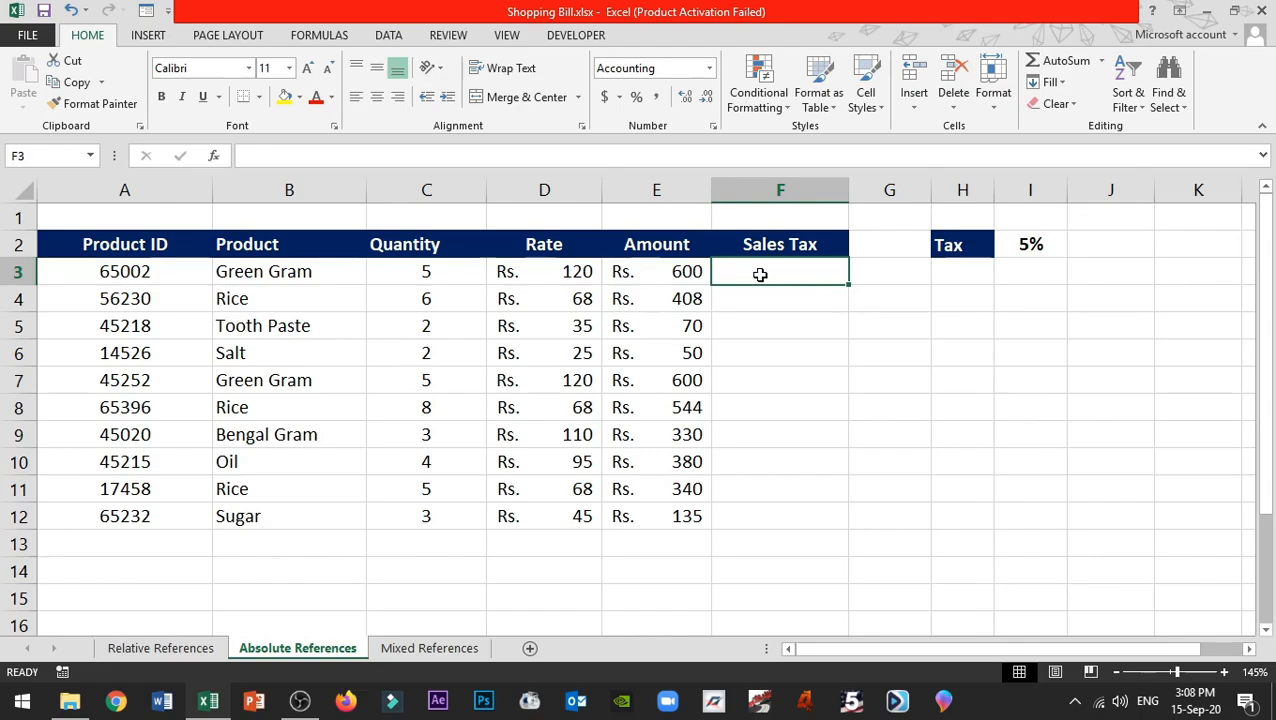
type("=")
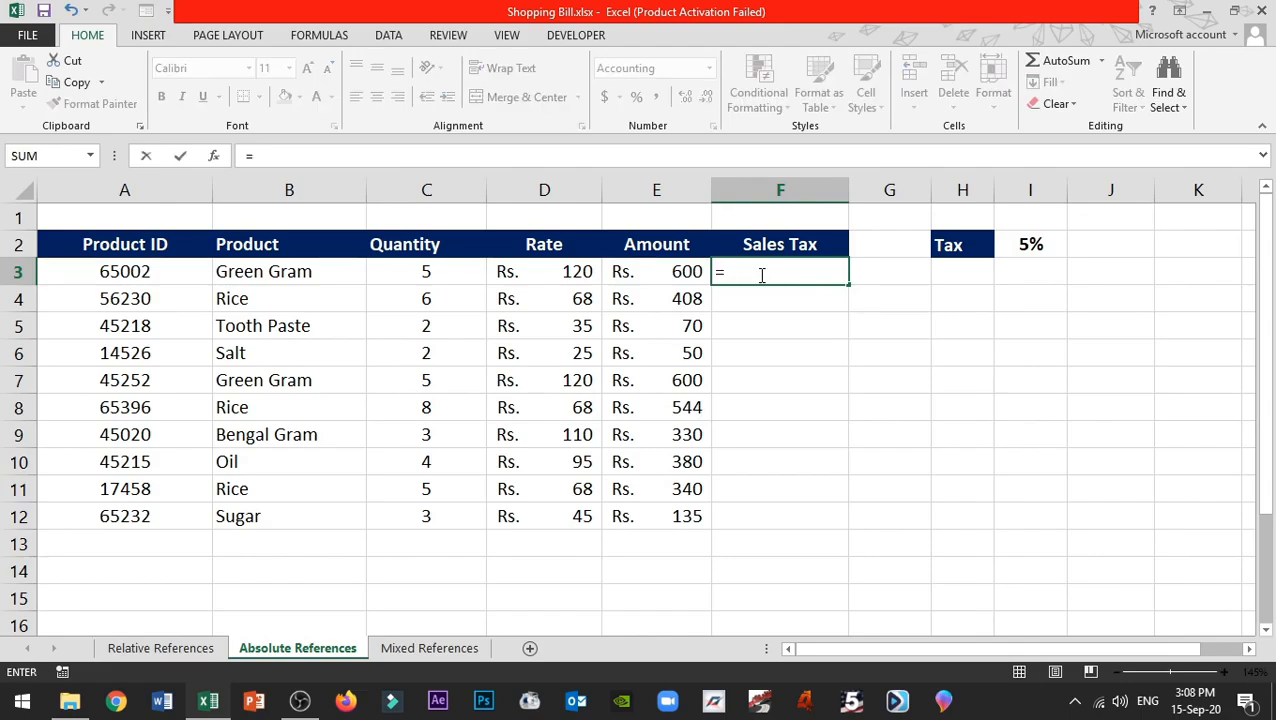
left_click(678, 272)
type("*")
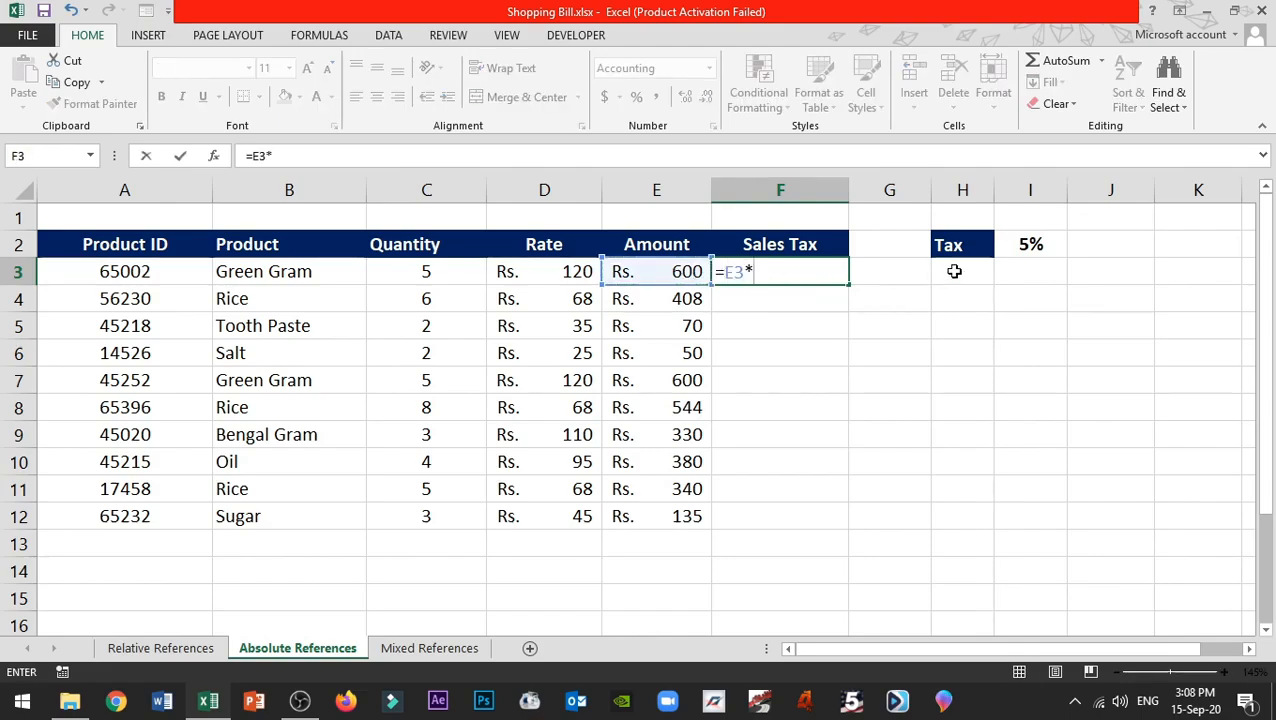
left_click(1033, 245)
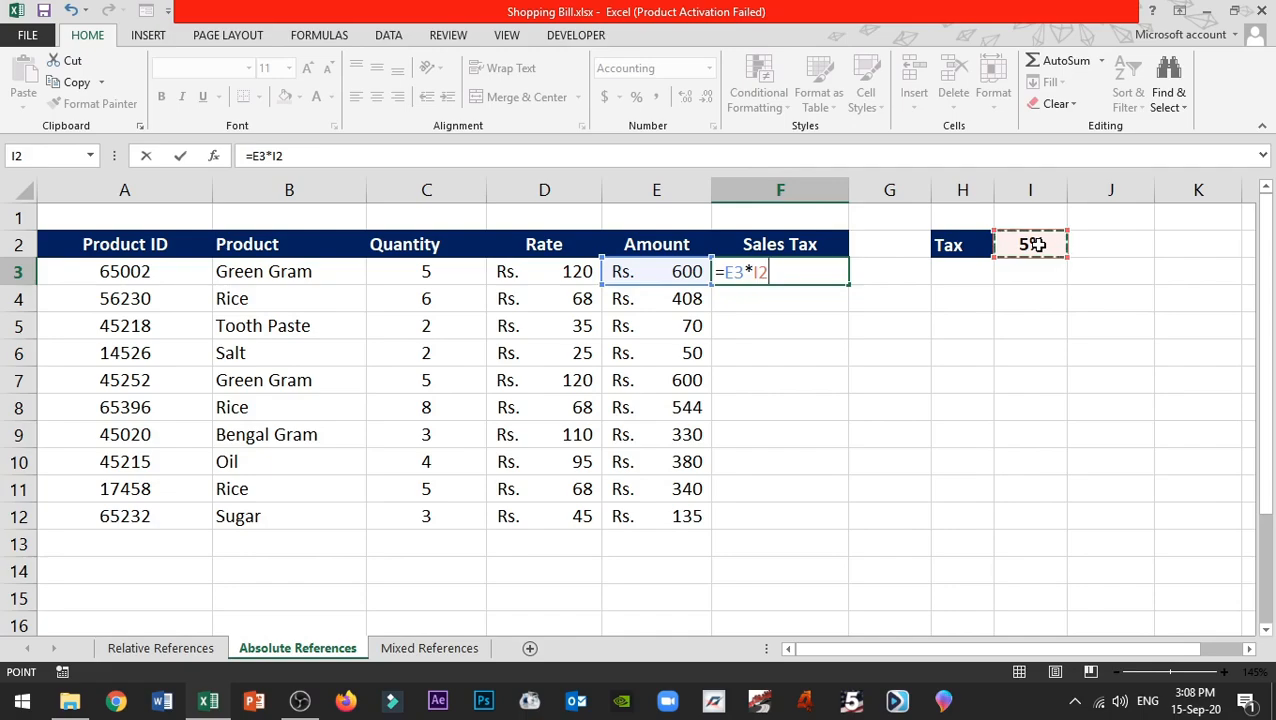
key("Return")
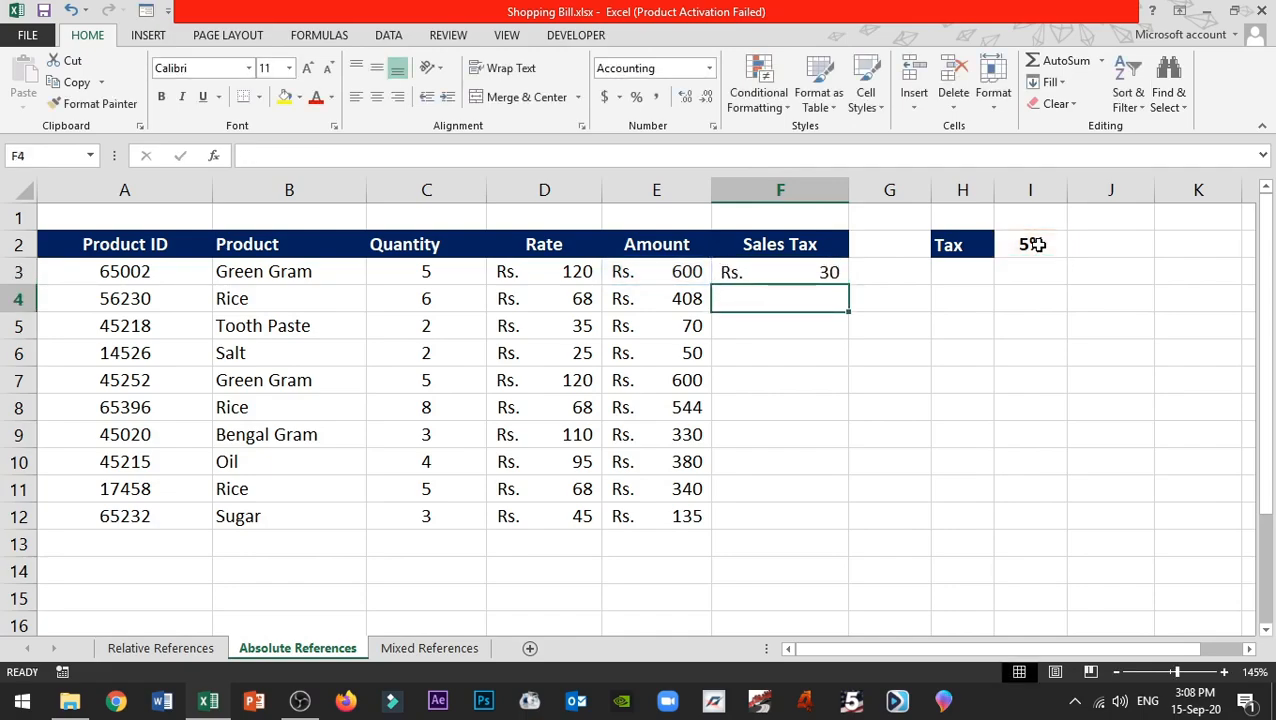
- Fill the Sales Tax formula from F3 down through F12
left_click(779, 271)
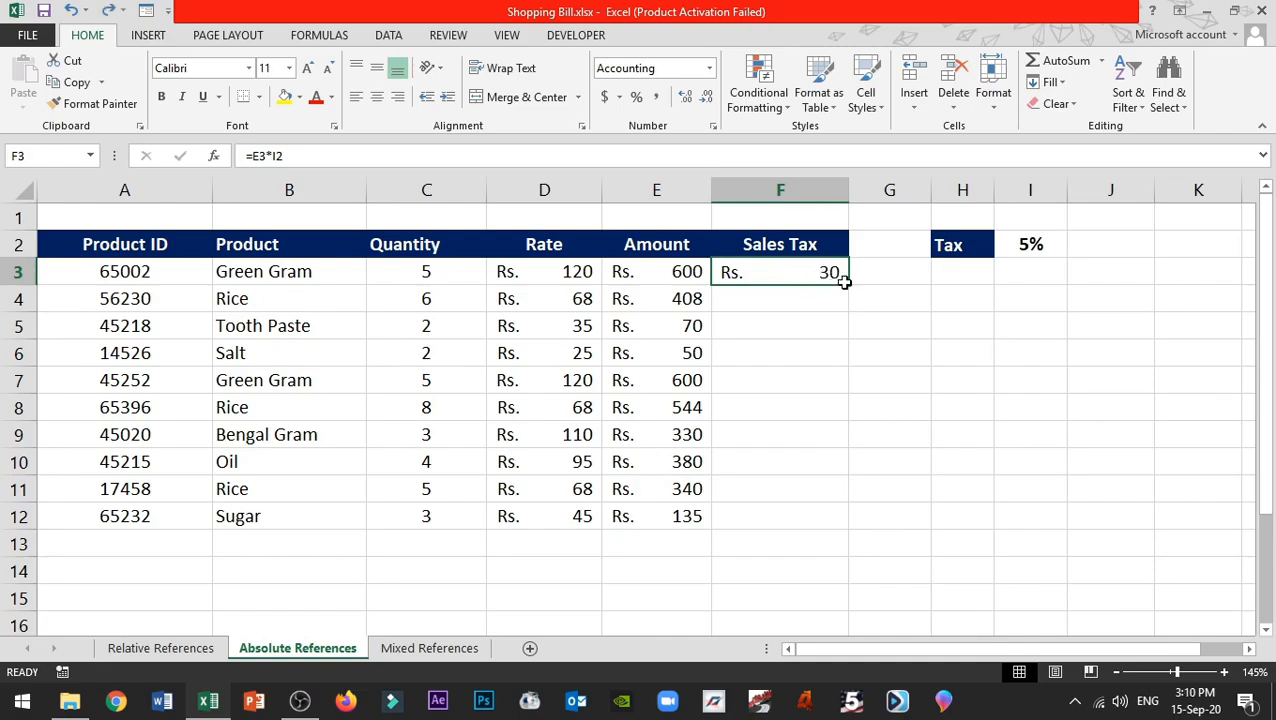
left_click_drag(848, 284, 838, 518)
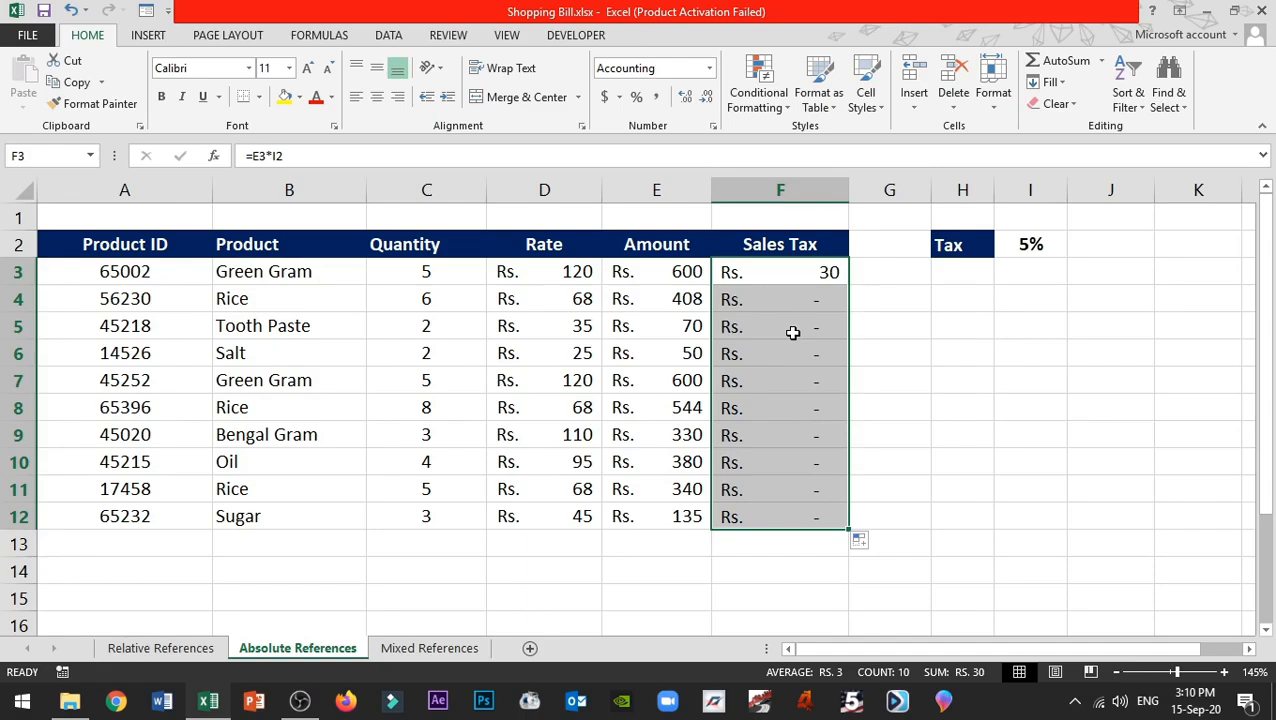
- Examine the Sales Tax formulas in F3 to F7 and the column and row of the tax rate cell I2
left_click(781, 274)
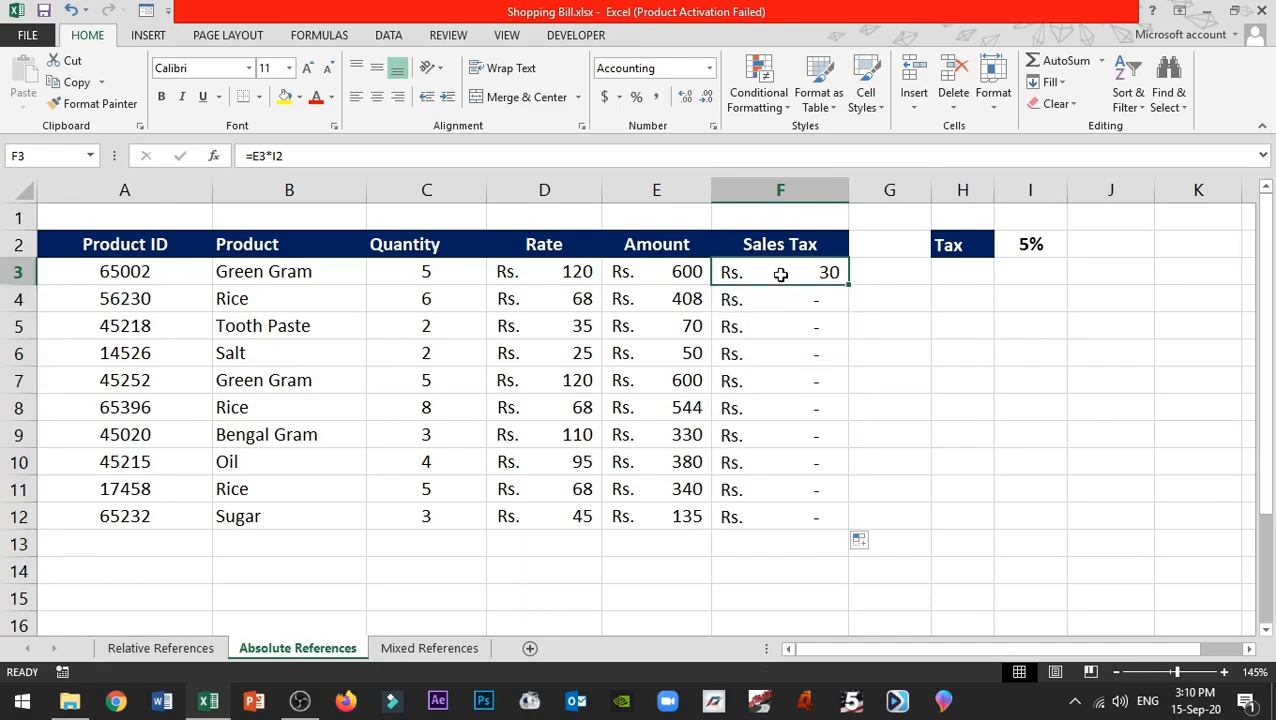
left_click(790, 303)
left_click(783, 334)
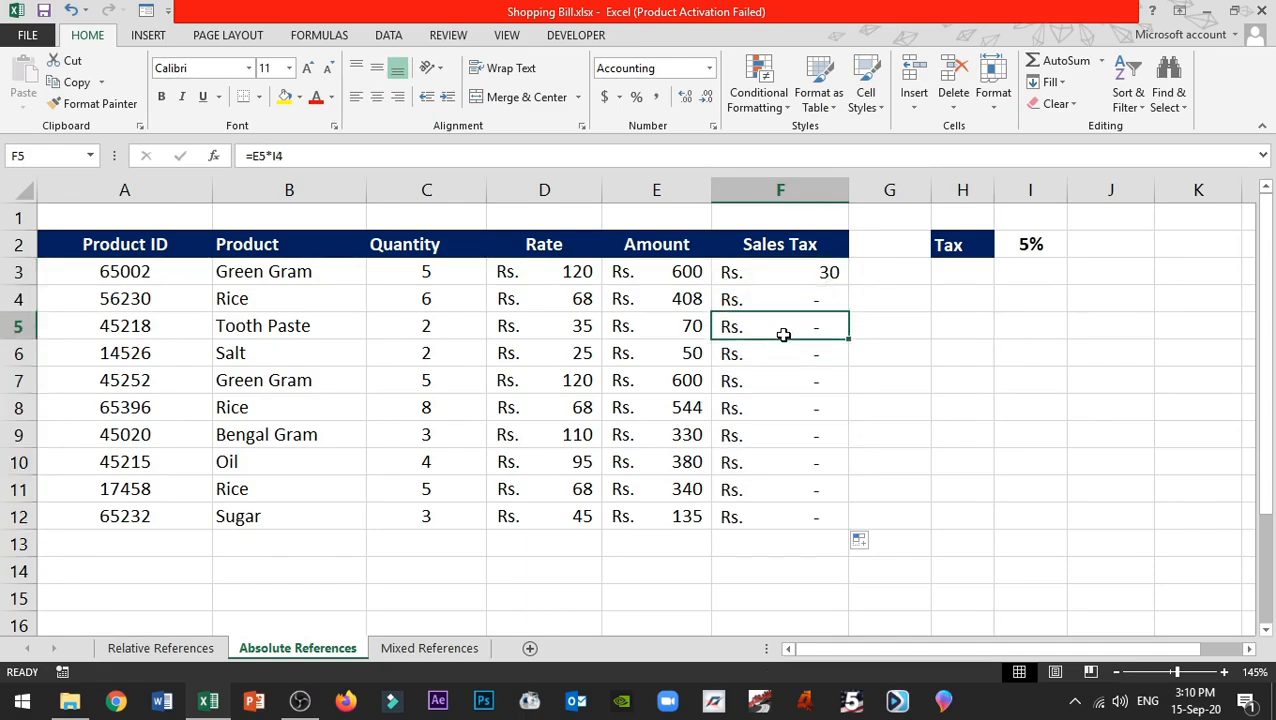
left_click(777, 358)
left_click(770, 379)
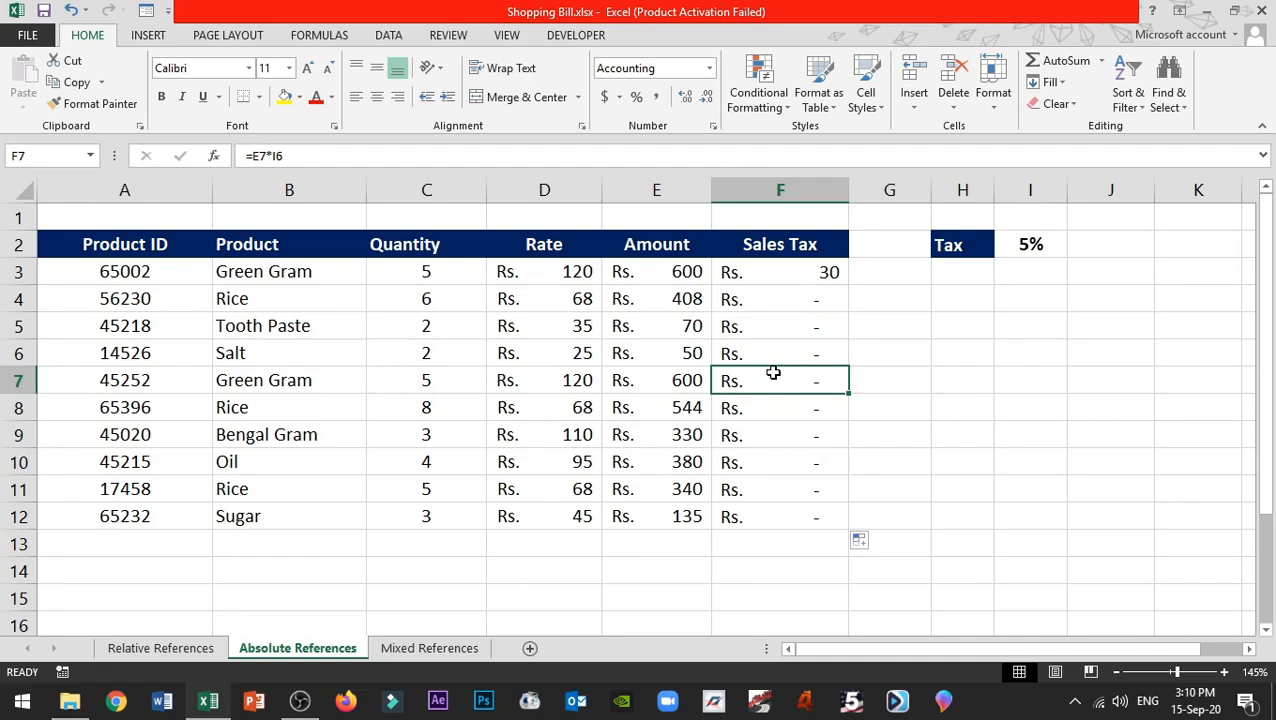
left_click(783, 272)
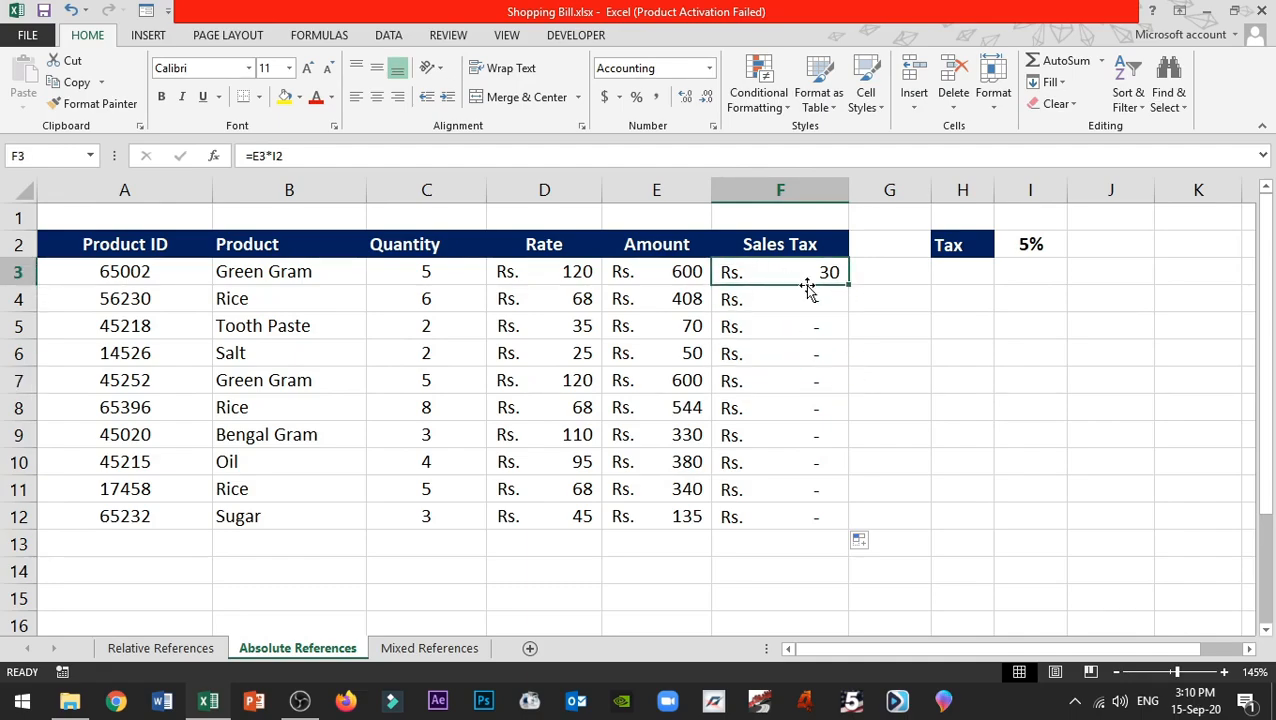
double_click(838, 272)
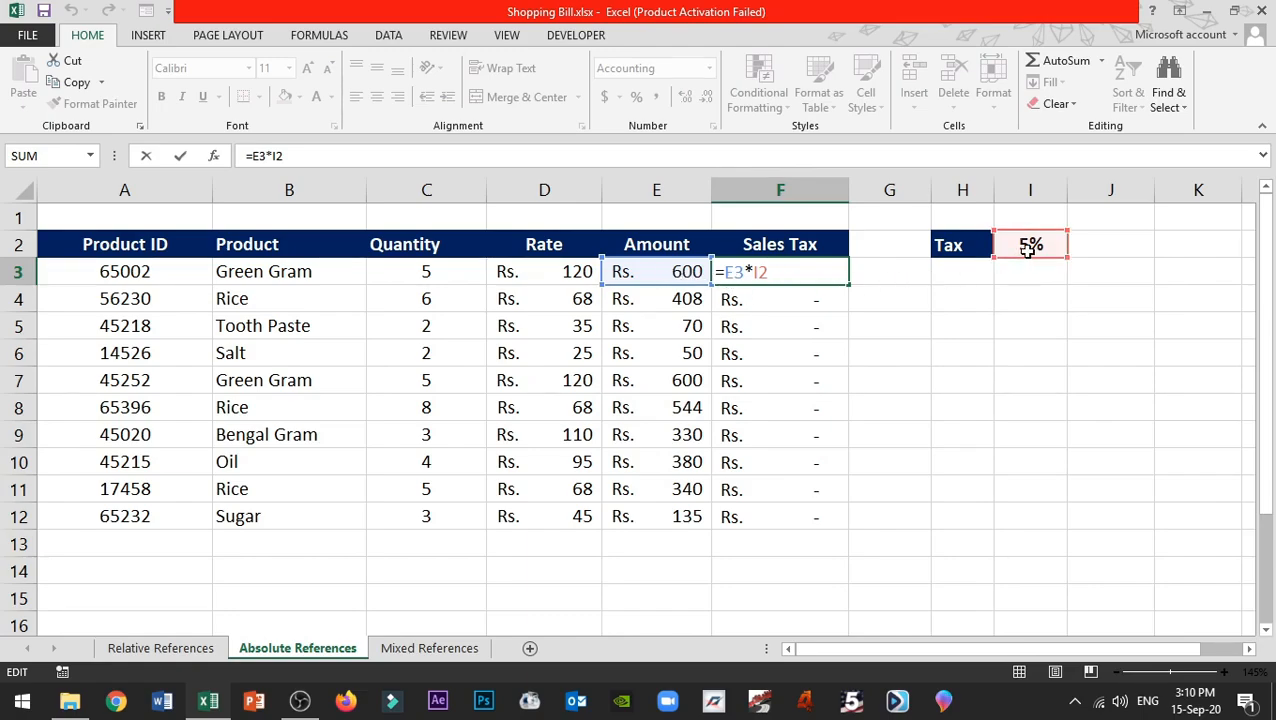
double_click(829, 299)
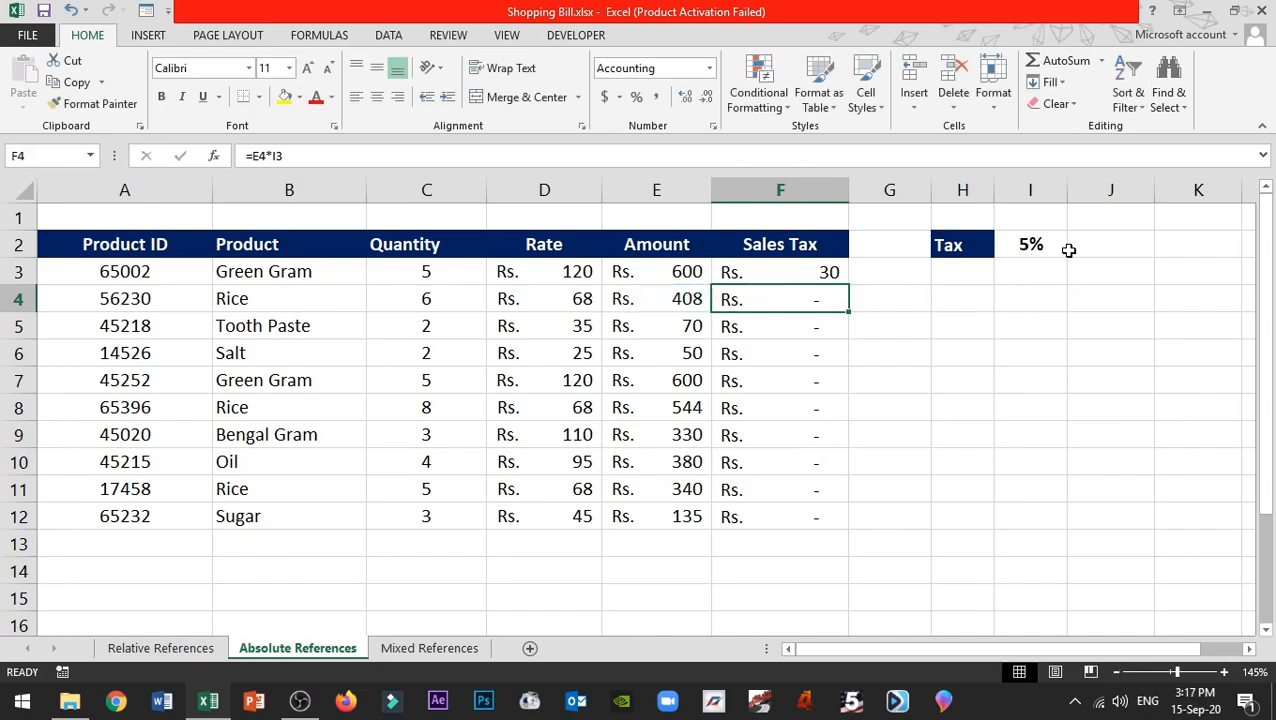
left_click_drag(1066, 248, 1050, 244)
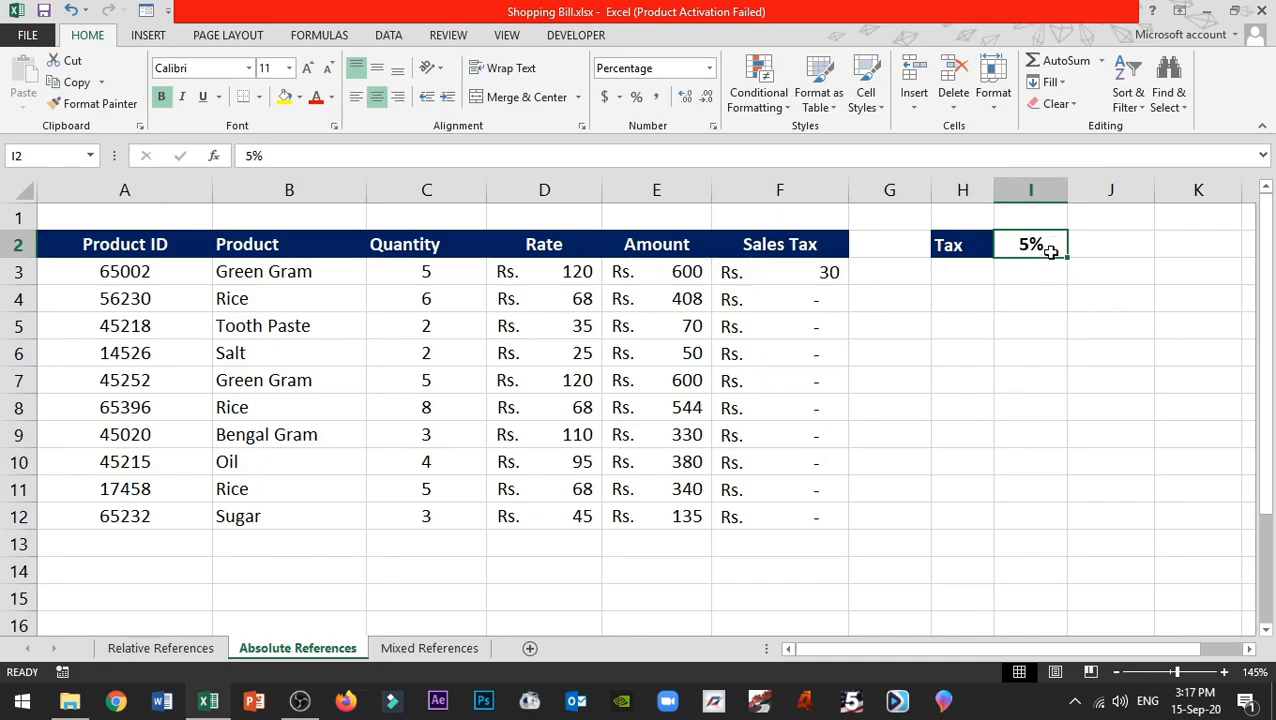
left_click(1050, 191)
left_click(20, 246)
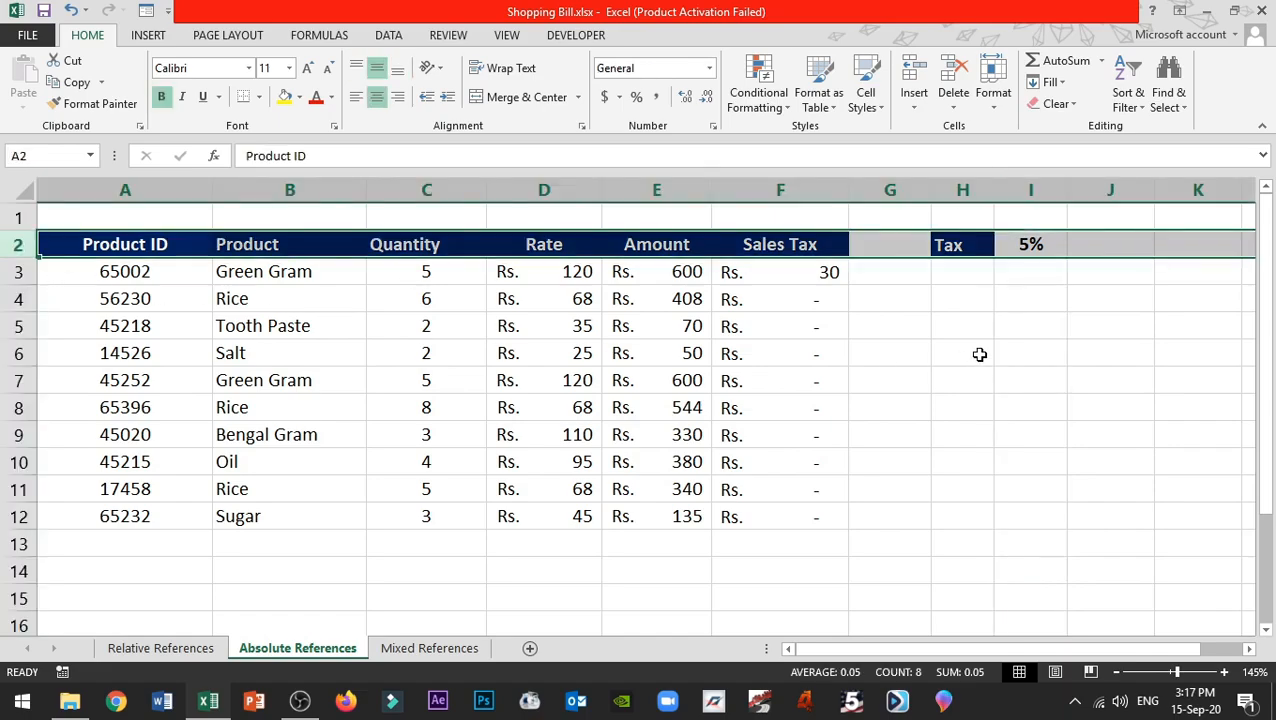
left_click(1017, 245)
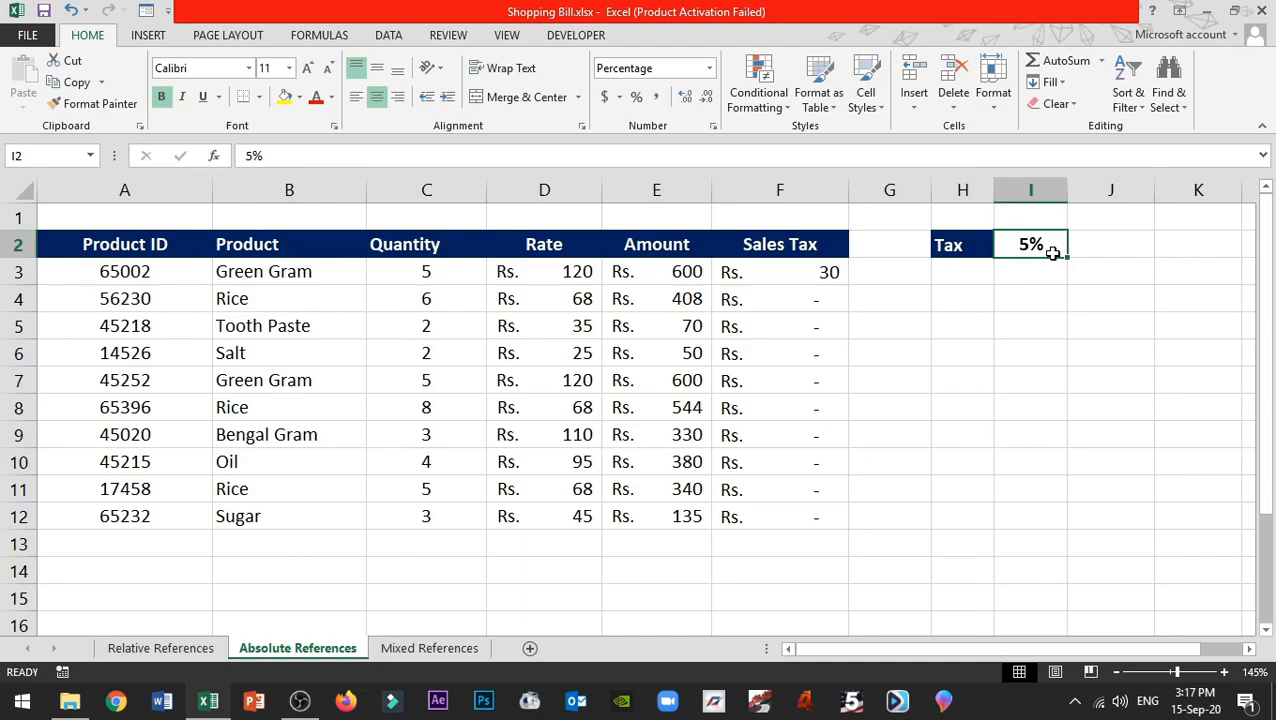
- Highlight column I and row 2 in turn to inspect the two parts of the tax rate cell's address
left_click(1029, 190)
left_click(18, 244)
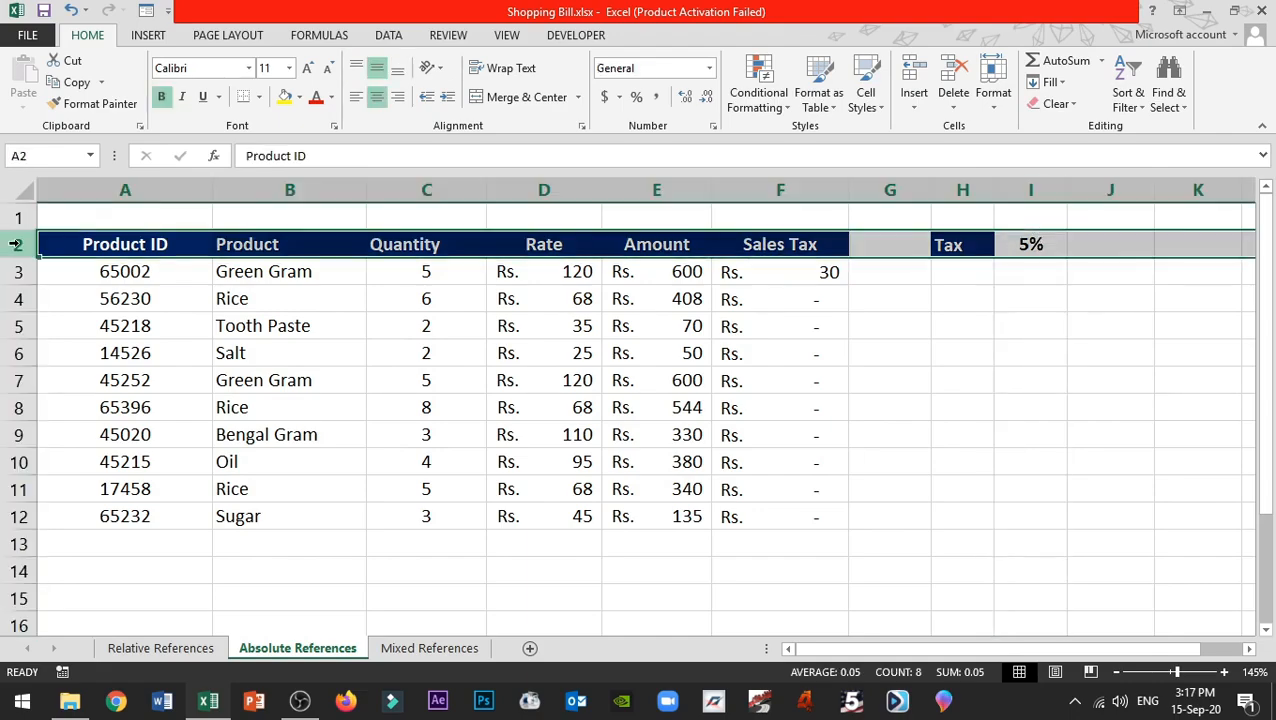
left_click(1040, 246)
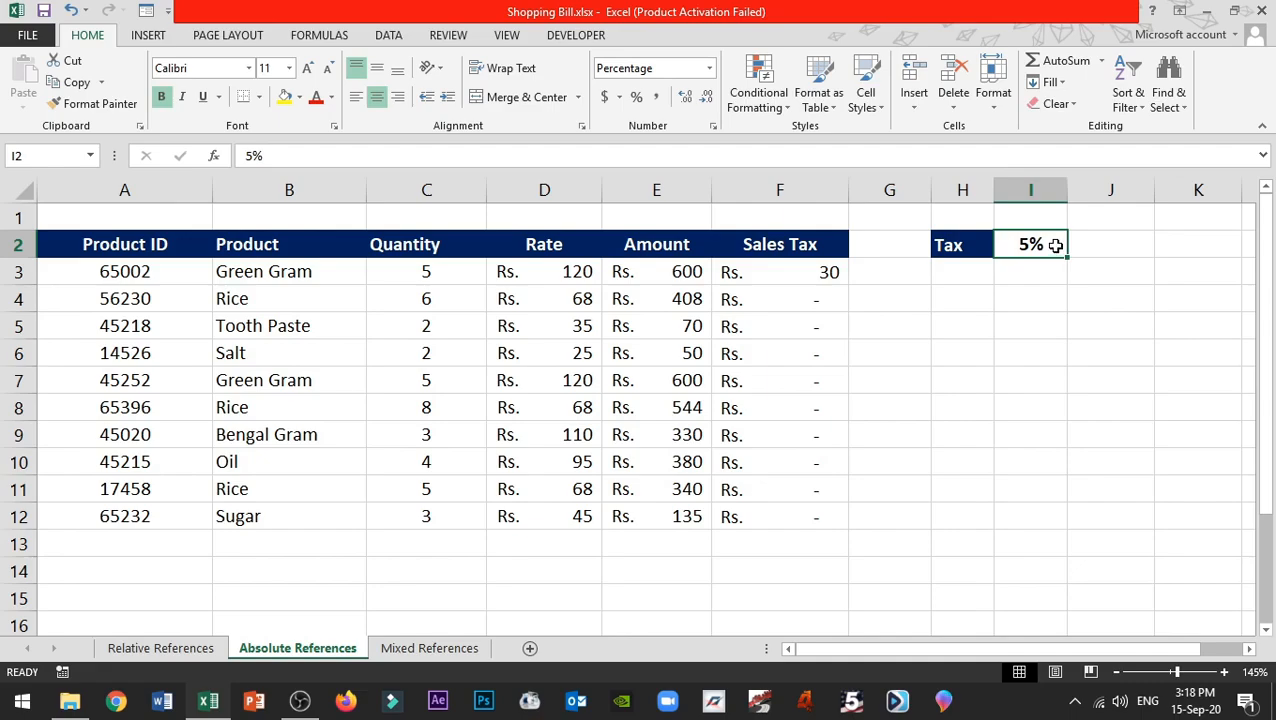
- Start re-entering the sales tax formula in F3 as =E3*I2
left_click(784, 278)
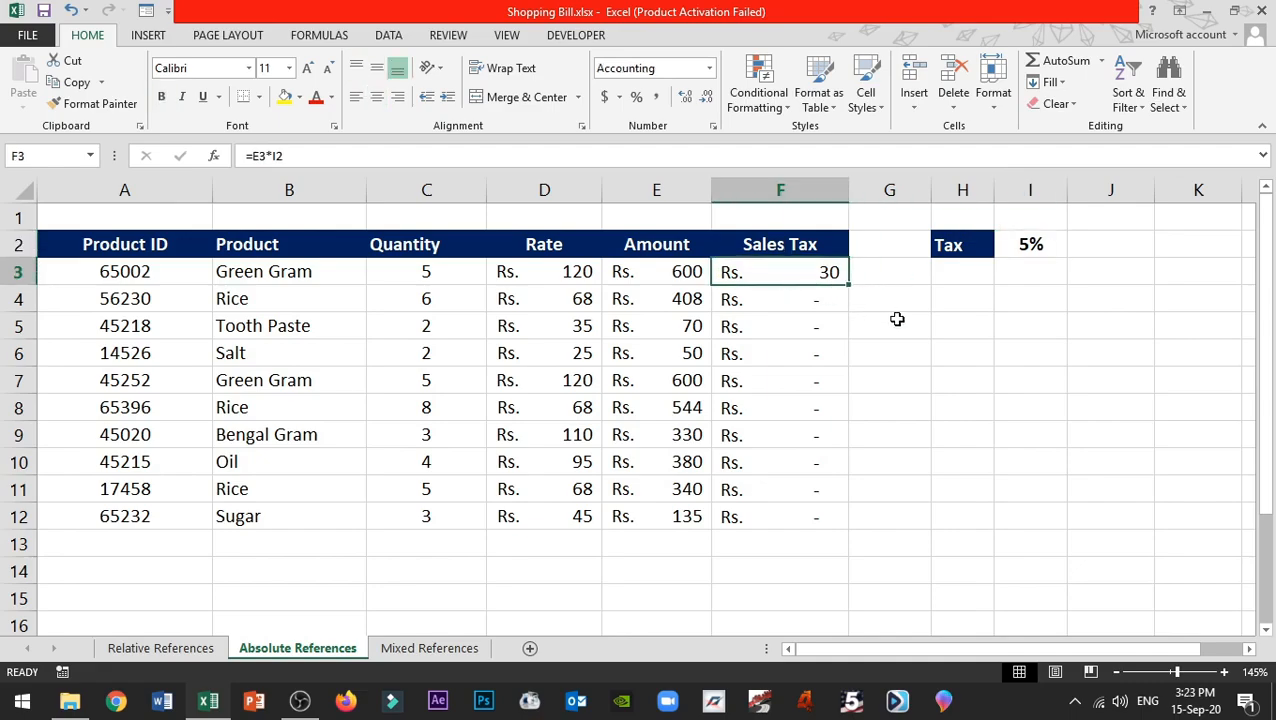
type("=")
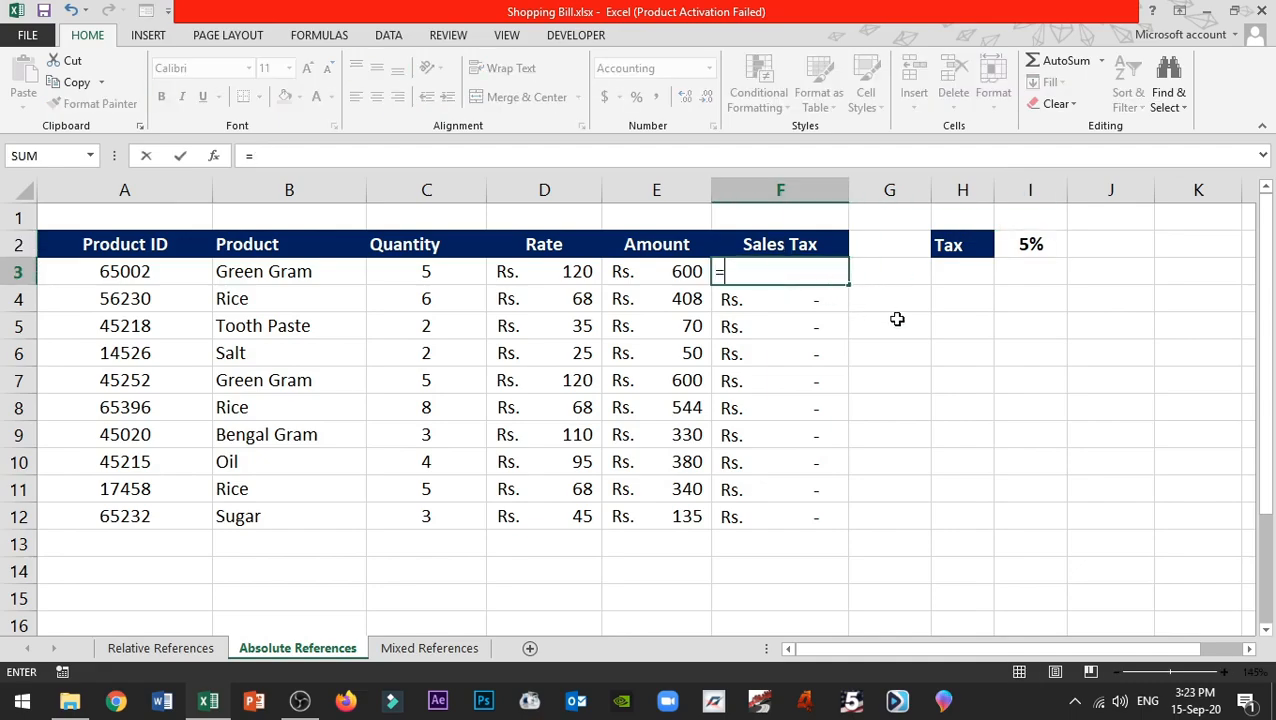
left_click(664, 281)
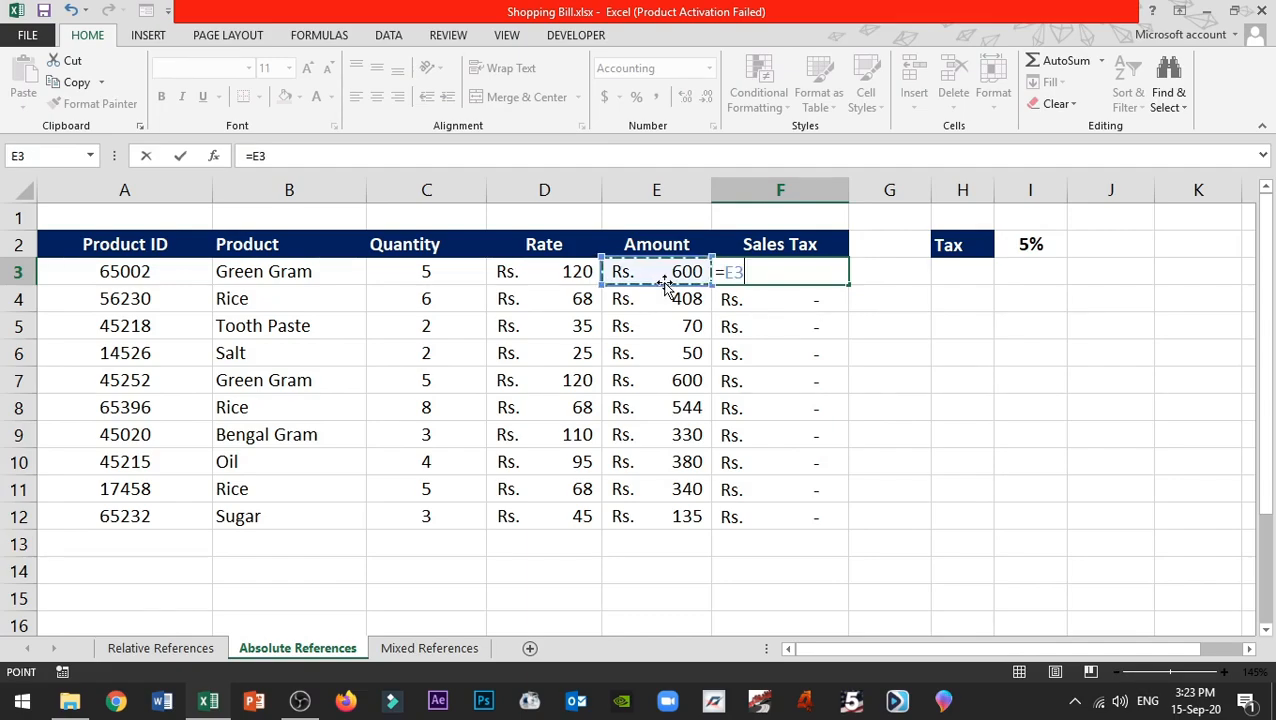
type("*")
left_click(1005, 248)
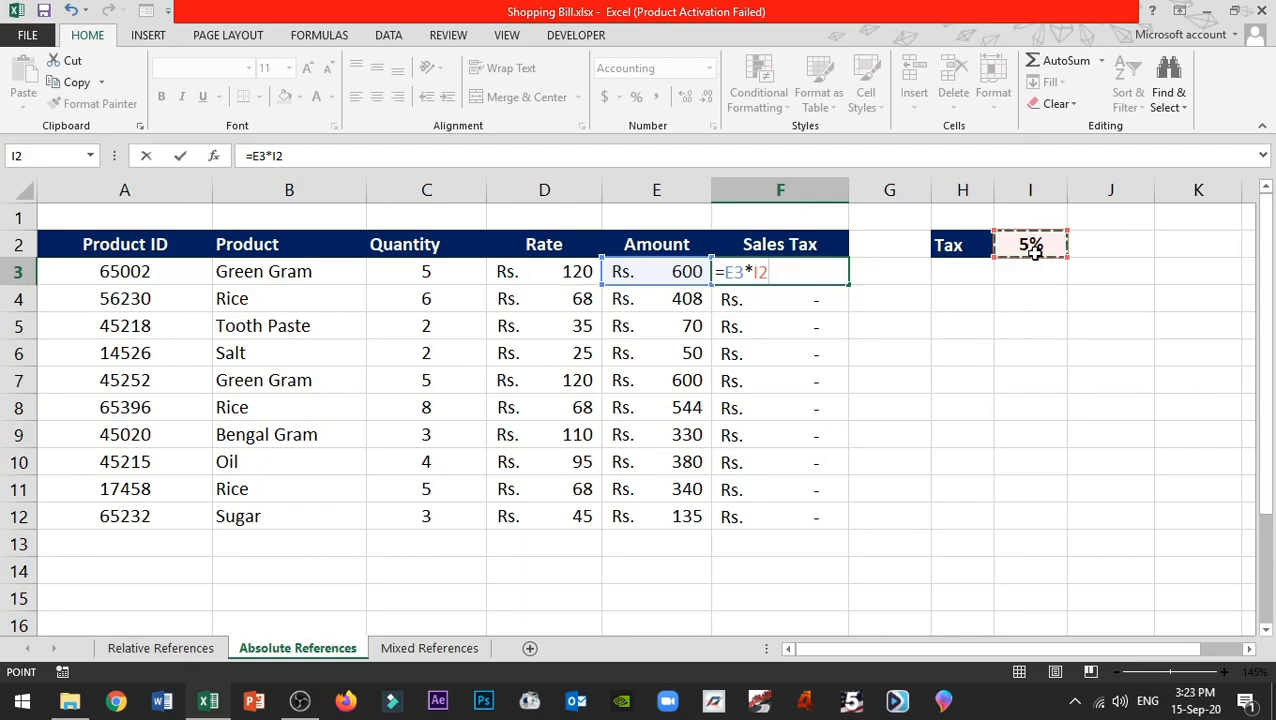
- Make the tax rate reference in the F3 formula fully absolute as $I$2
left_click(752, 271)
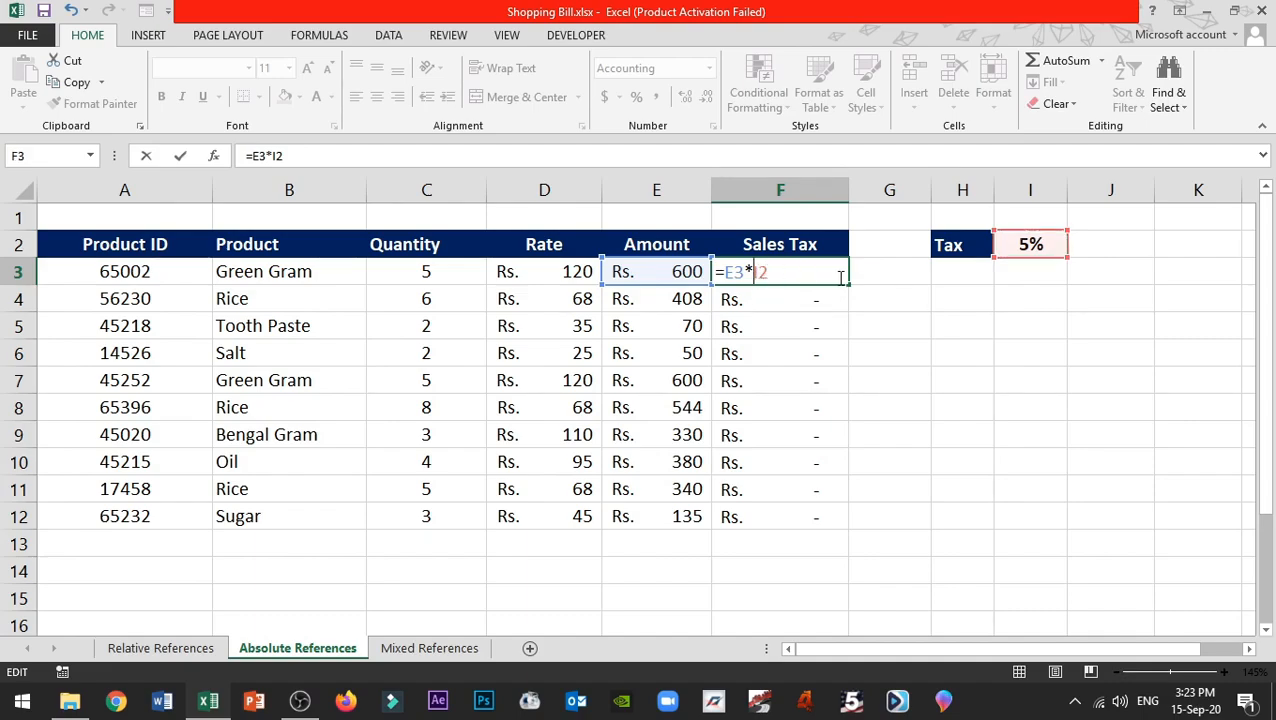
type("$I$")
left_click(781, 272)
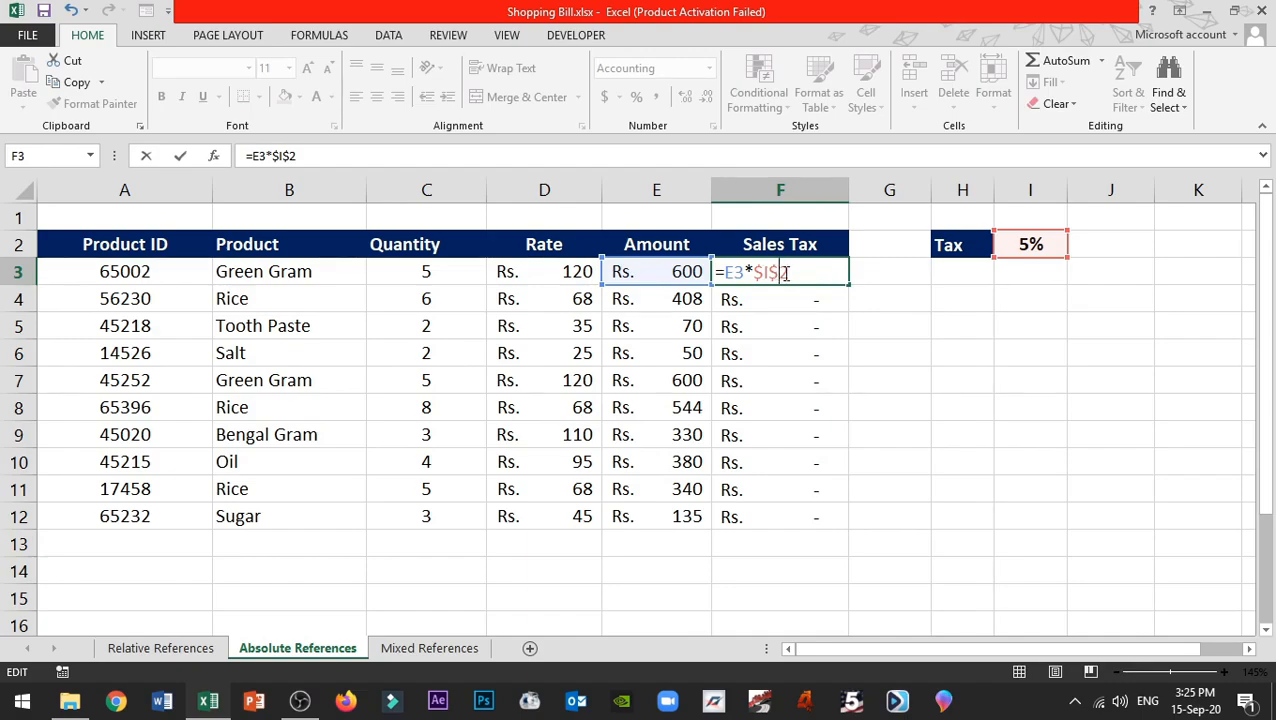
- Remove both dollar signs from the tax rate reference in F3 and lock only its row as I$2
key("BackSpace")
key("Left")
key("BackSpace")
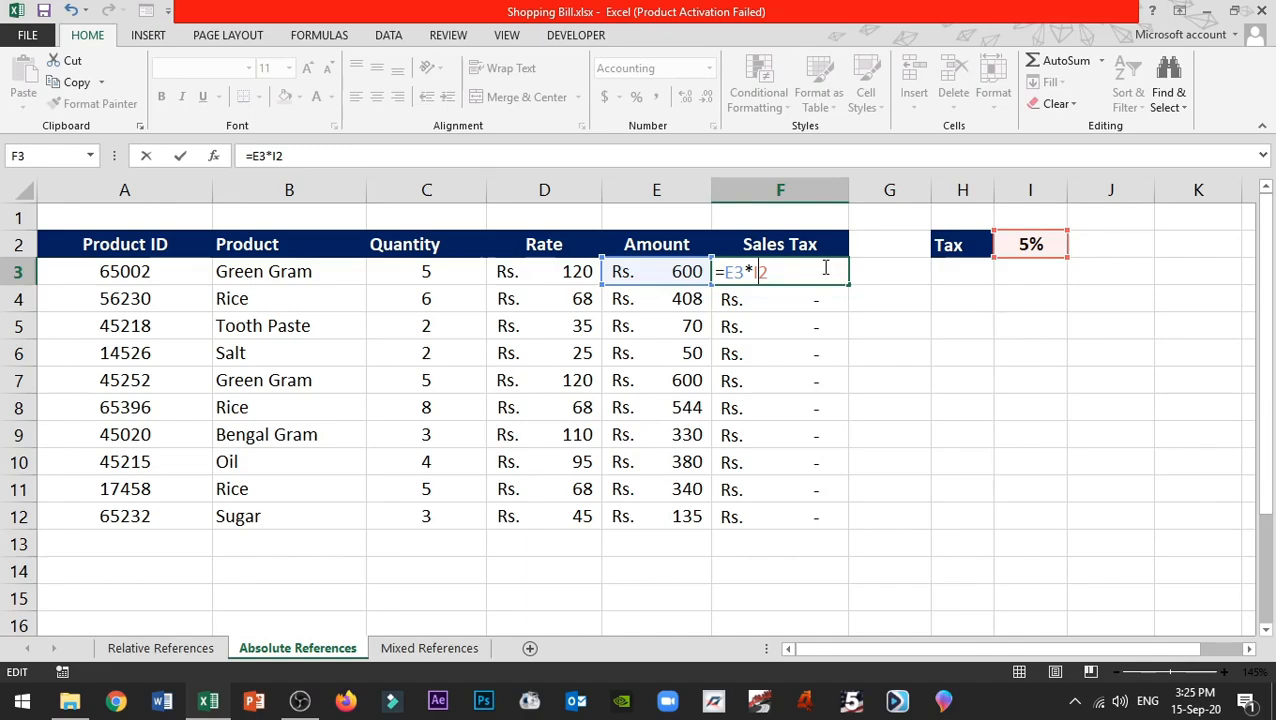
type("$")
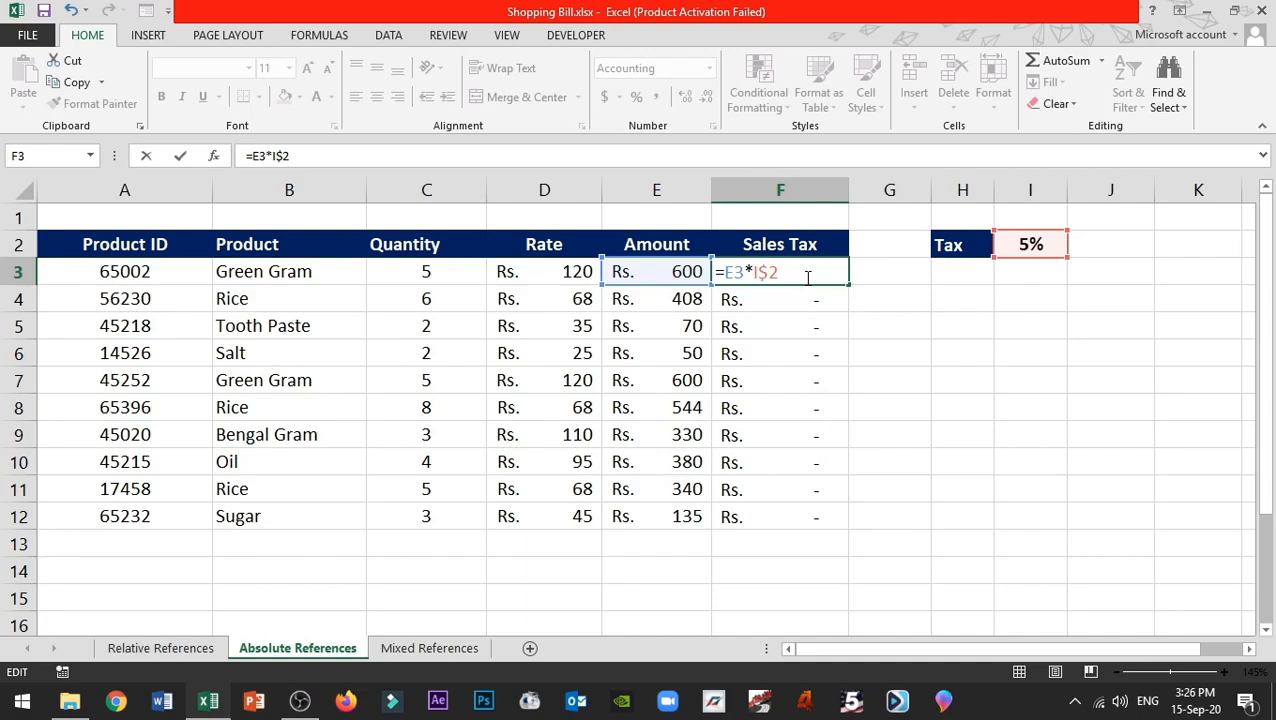
- Lock the column of the tax rate reference in F3 as well, and delete the reference from the formula
key("Left")
key("Left")
type("$")
key("BackSpace")
key("BackSpace")
key("BackSpace")
key("BackSpace")
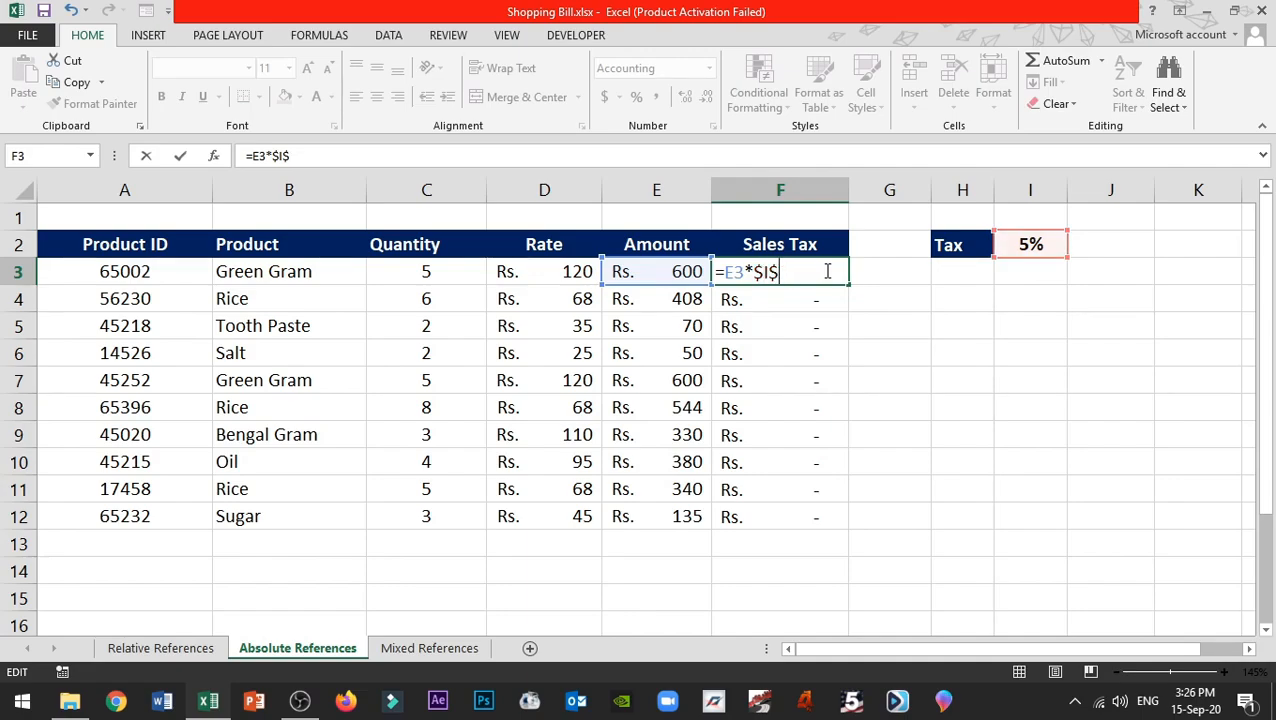
- Complete F3 as =E3*$I$2 with an absolute reference to the tax rate, and fill the formula down through F12
left_click(998, 249)
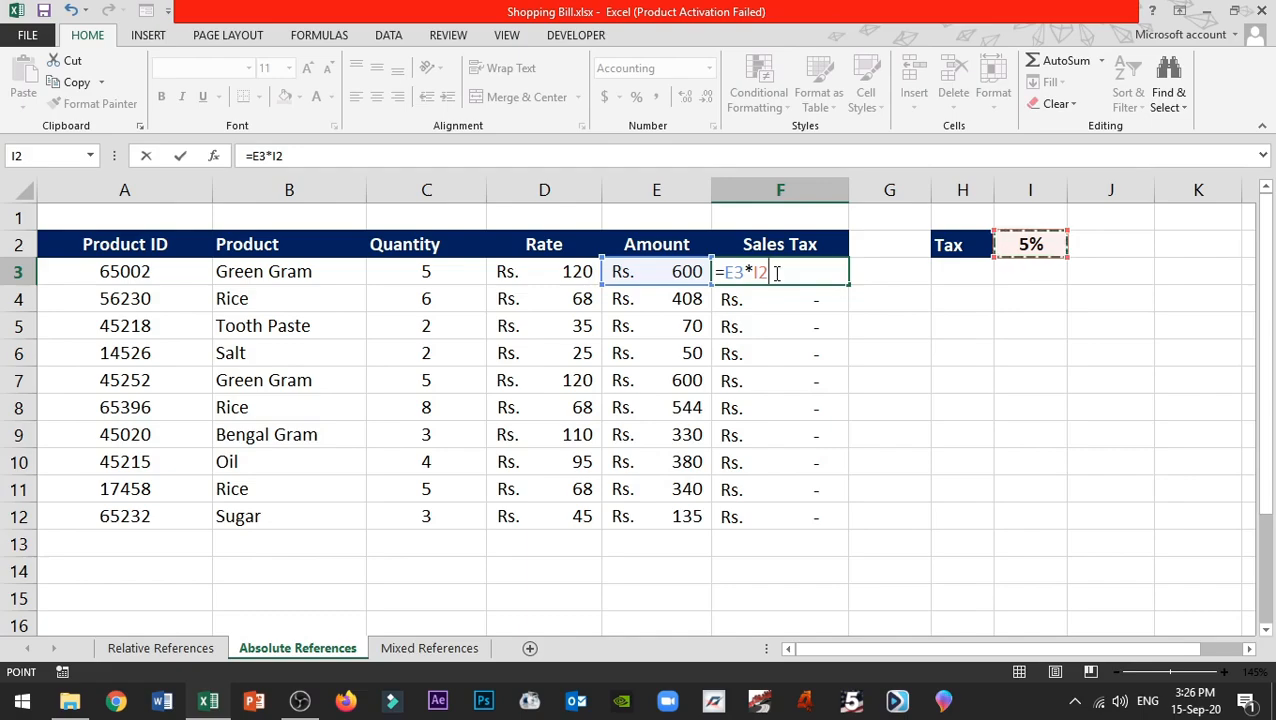
key("F4")
key("F4")
key("F4")
key("F4")
key("F4")
key("Return")
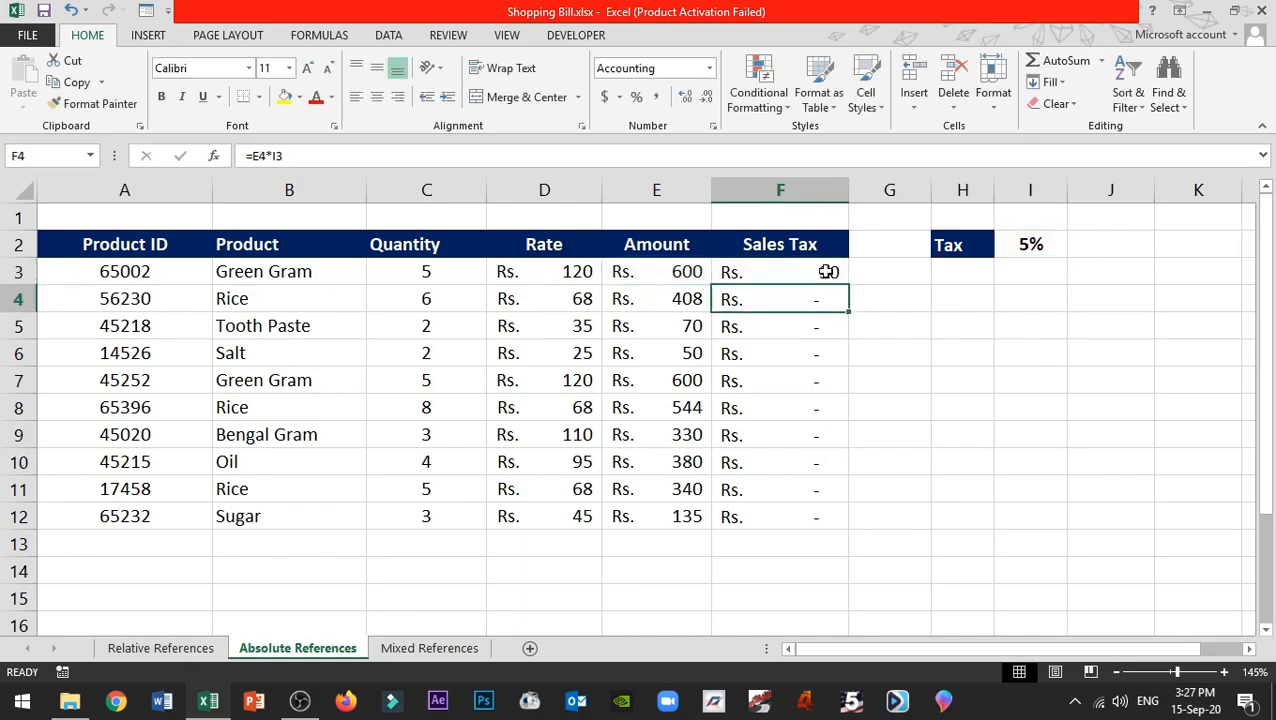
left_click(828, 271)
left_click_drag(847, 284, 818, 528)
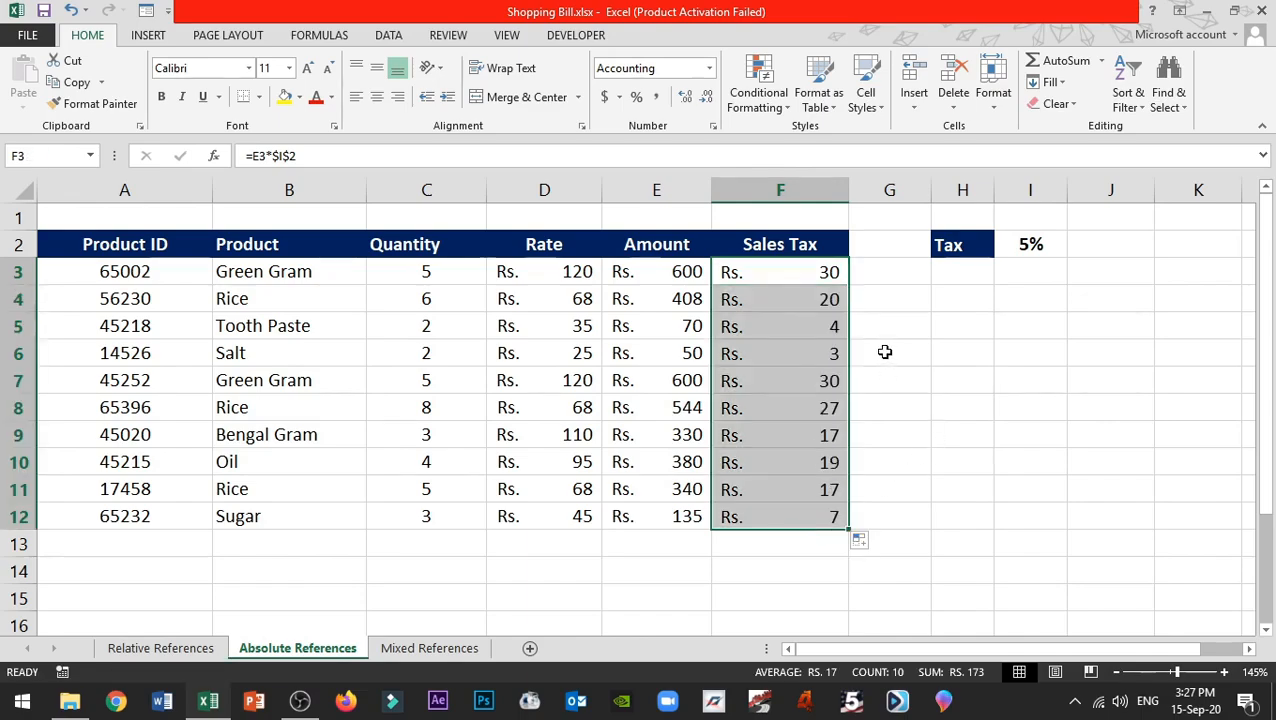
- Examine the Sales Tax formulas in F4 to F8 to compare their relative and absolute references
left_click(836, 302)
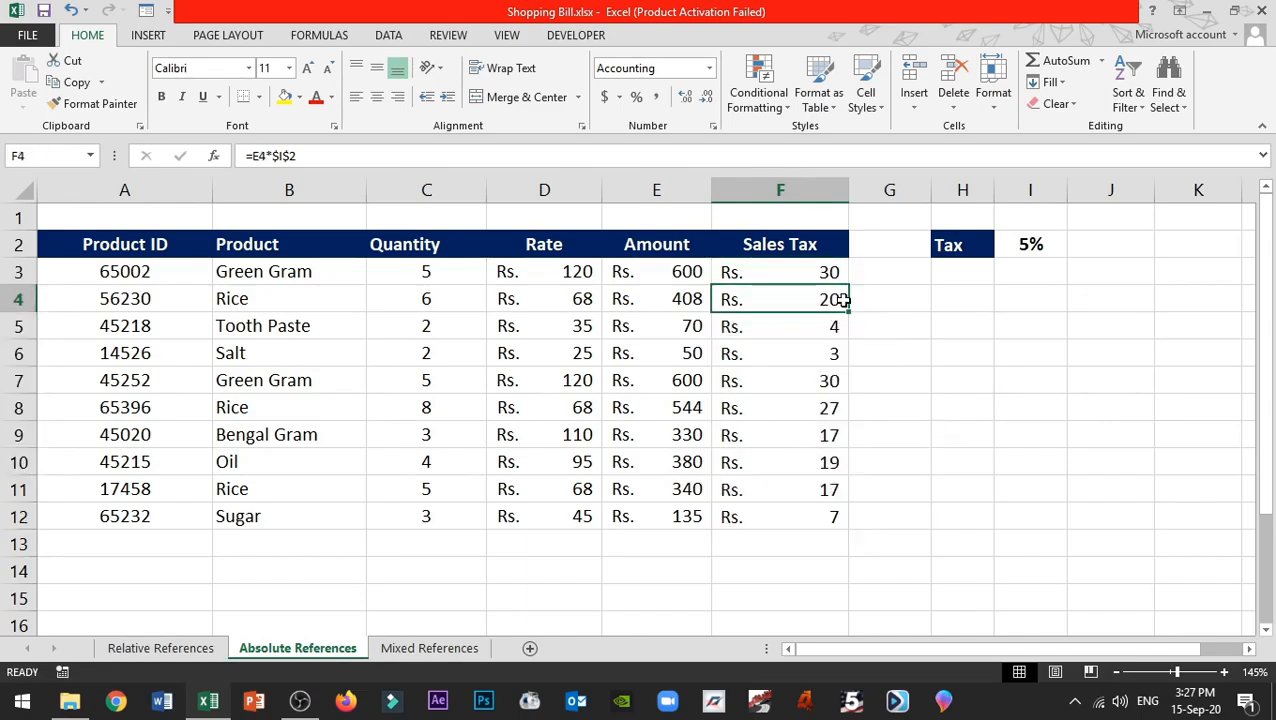
double_click(843, 298)
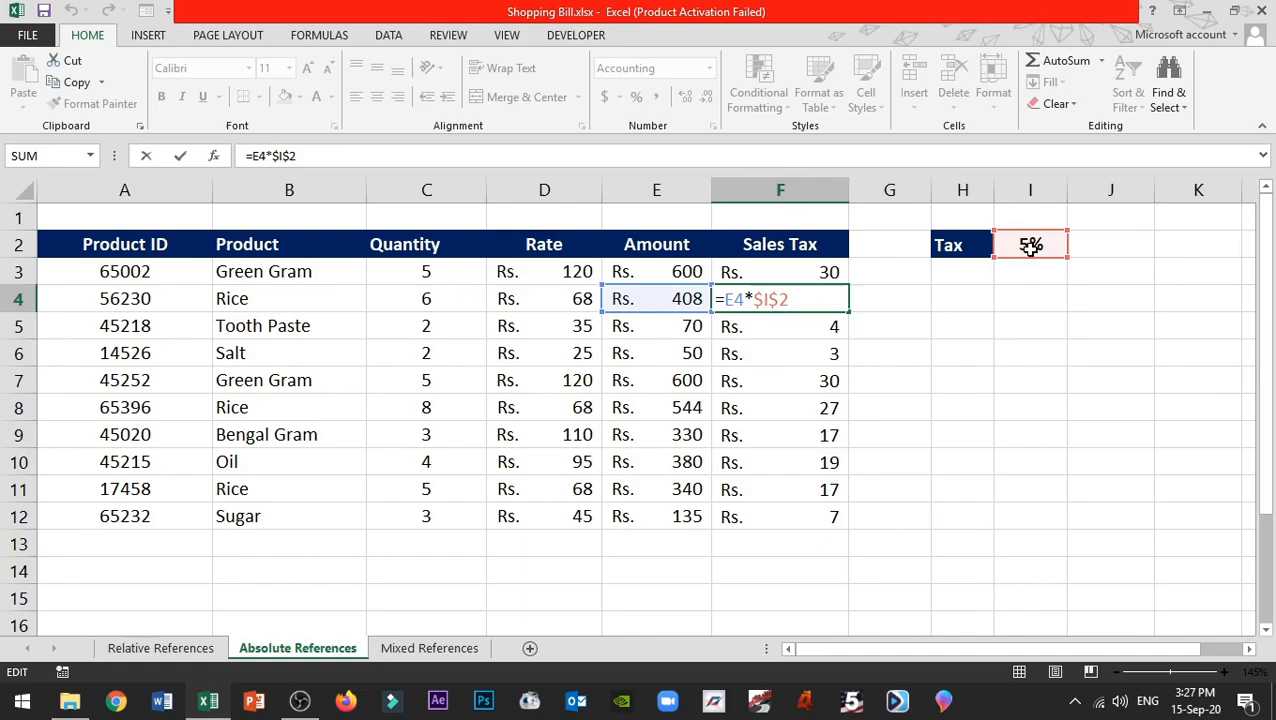
double_click(839, 326)
double_click(835, 354)
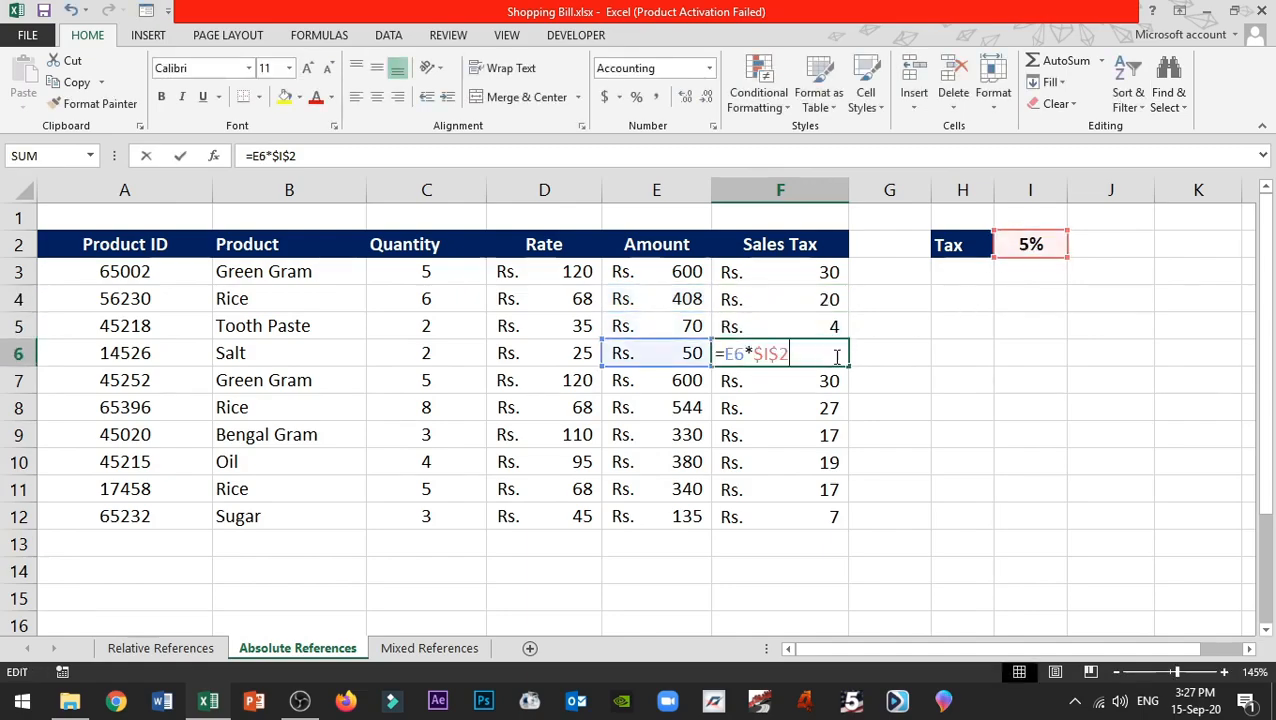
double_click(839, 380)
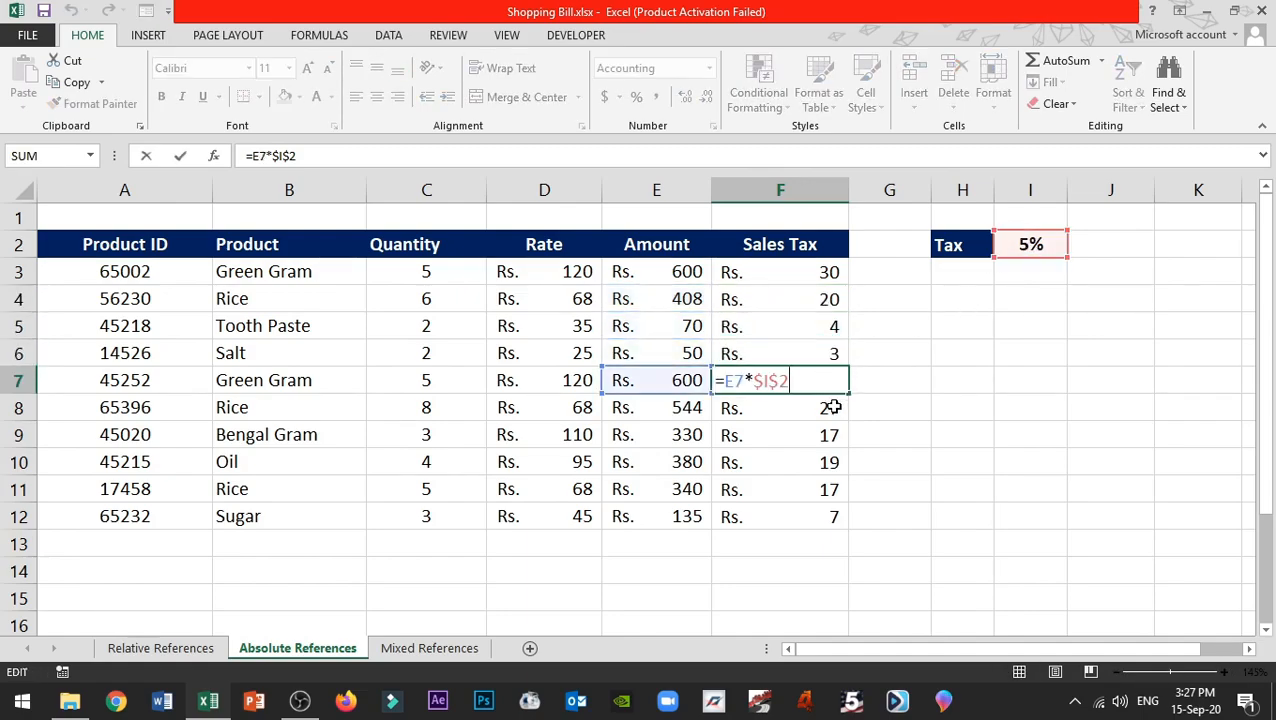
double_click(836, 408)
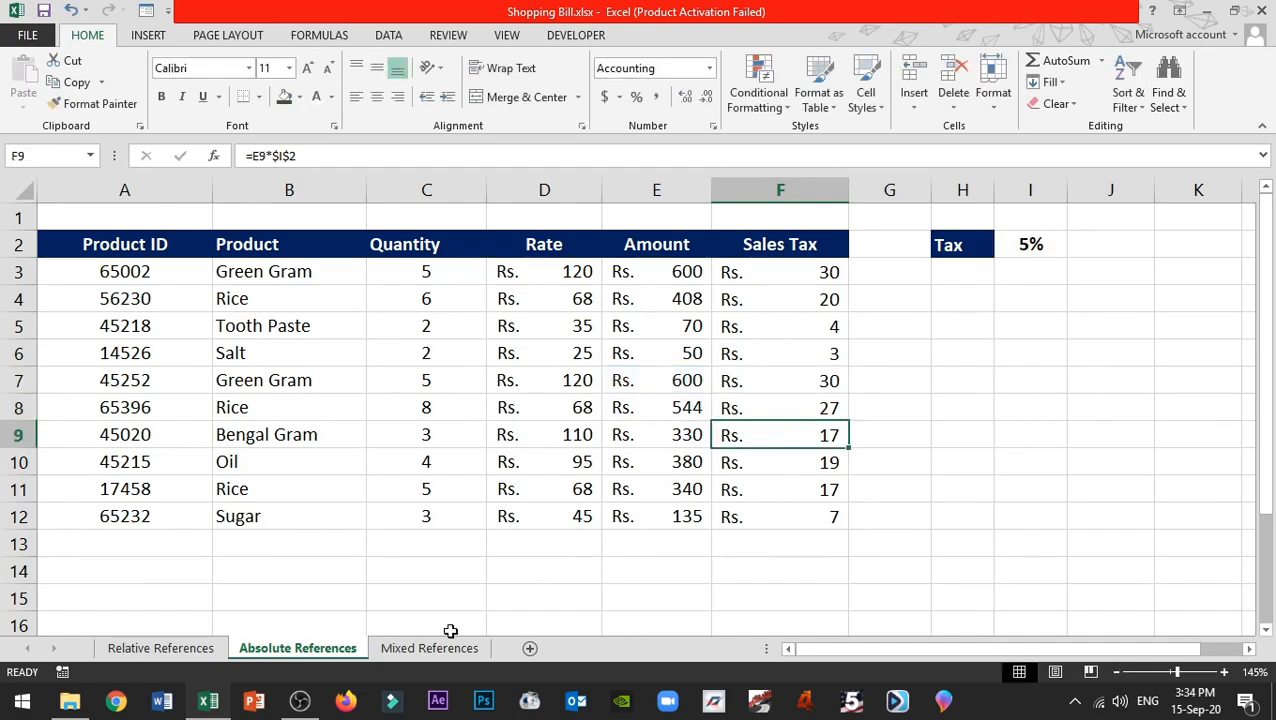
- On the Mixed References sheet, enter the formula =B3*C2 in cell C3 of the multiplication grid
left_click(440, 648)
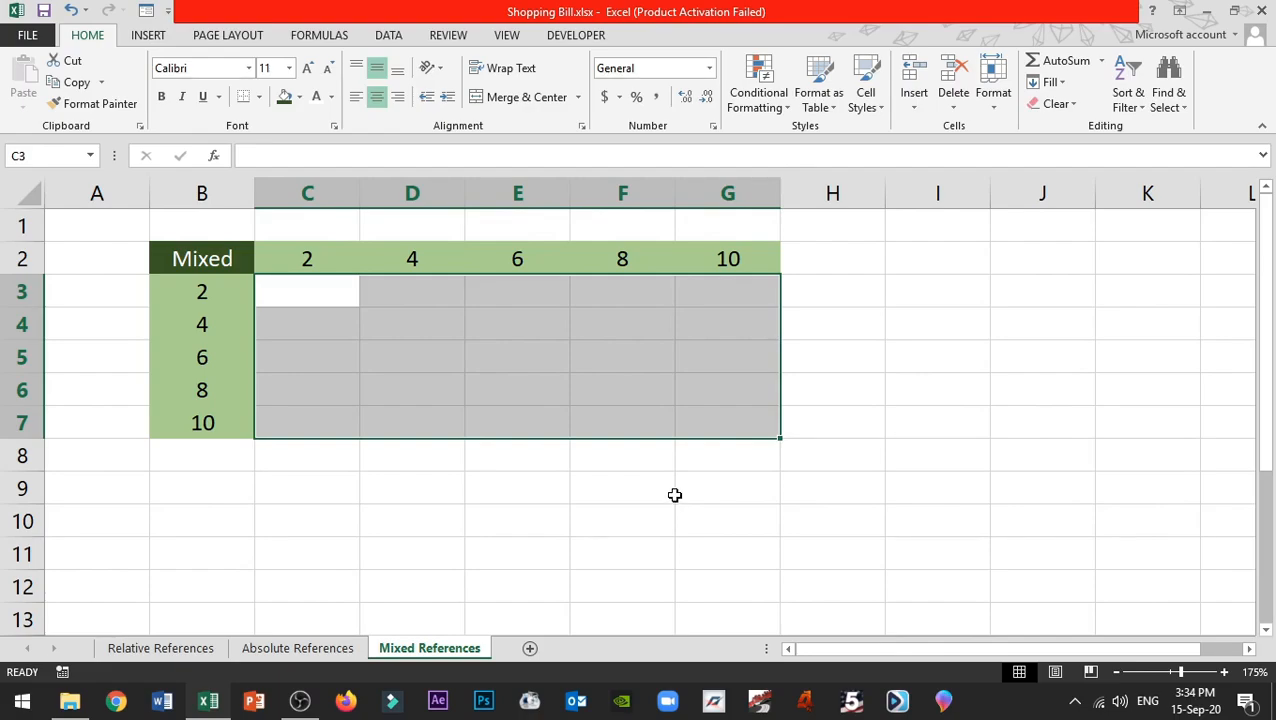
left_click_drag(345, 299, 758, 408)
left_click(330, 290)
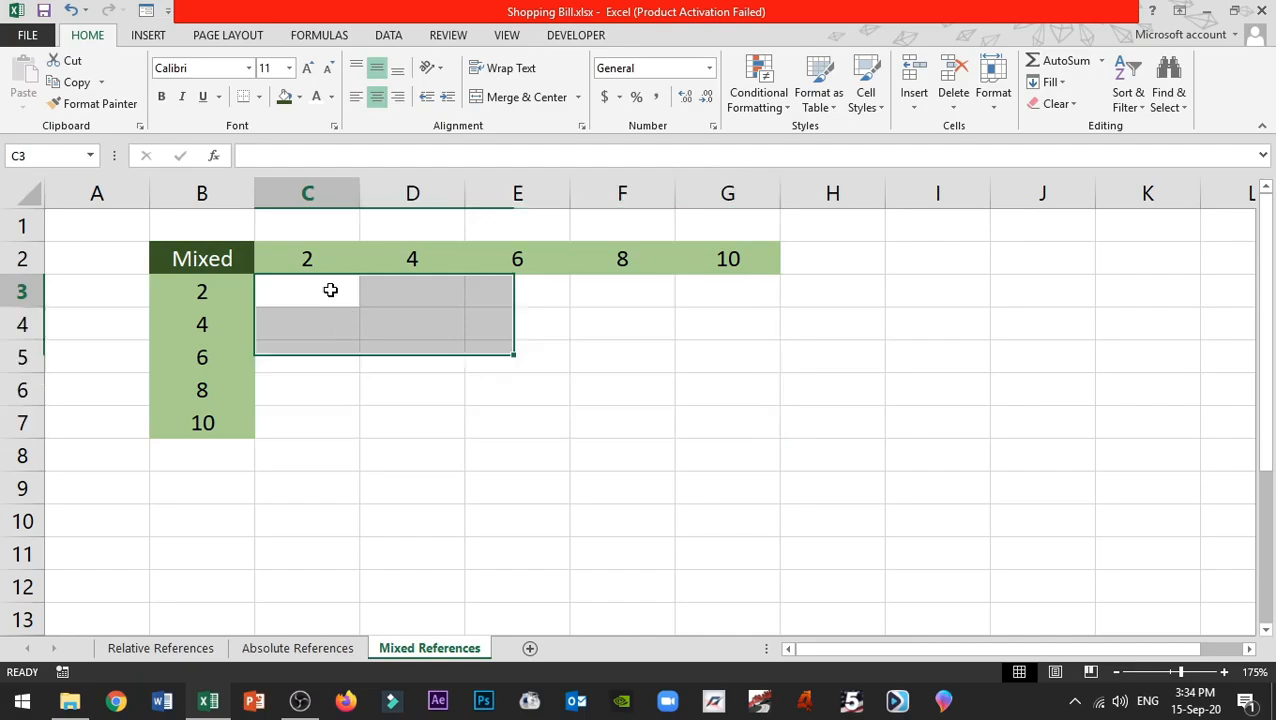
type("=")
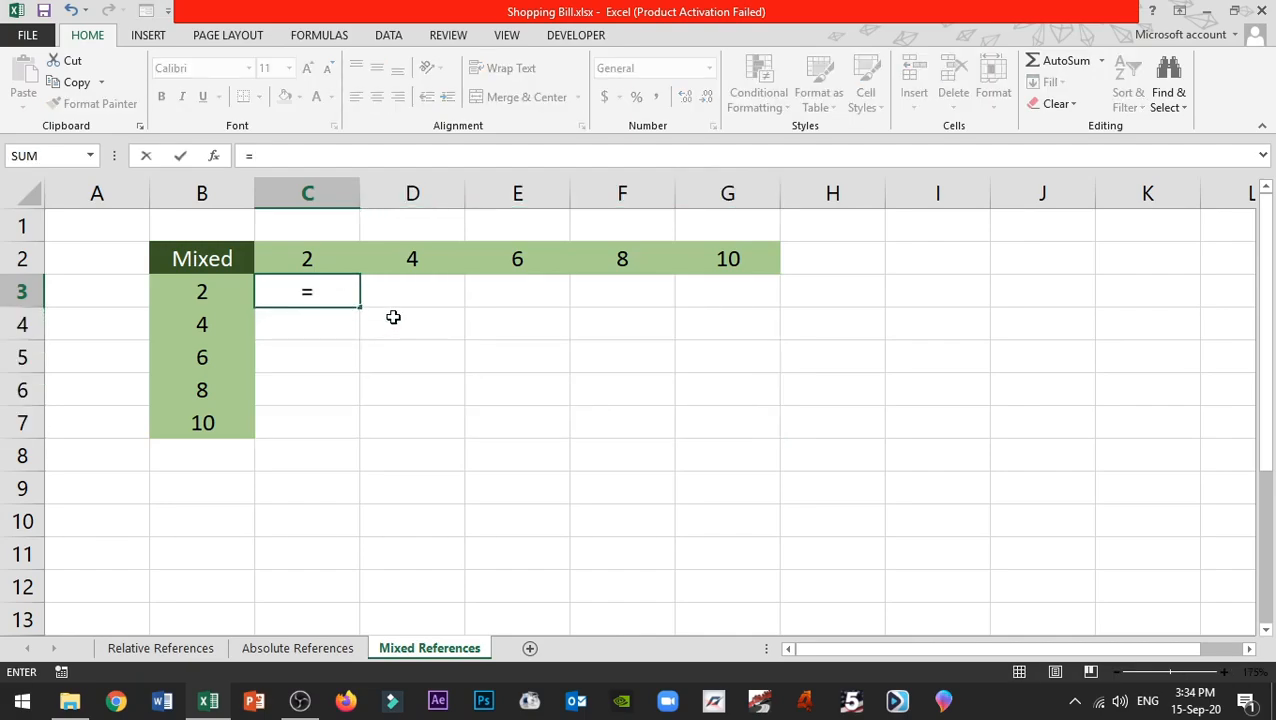
left_click(211, 285)
type("*")
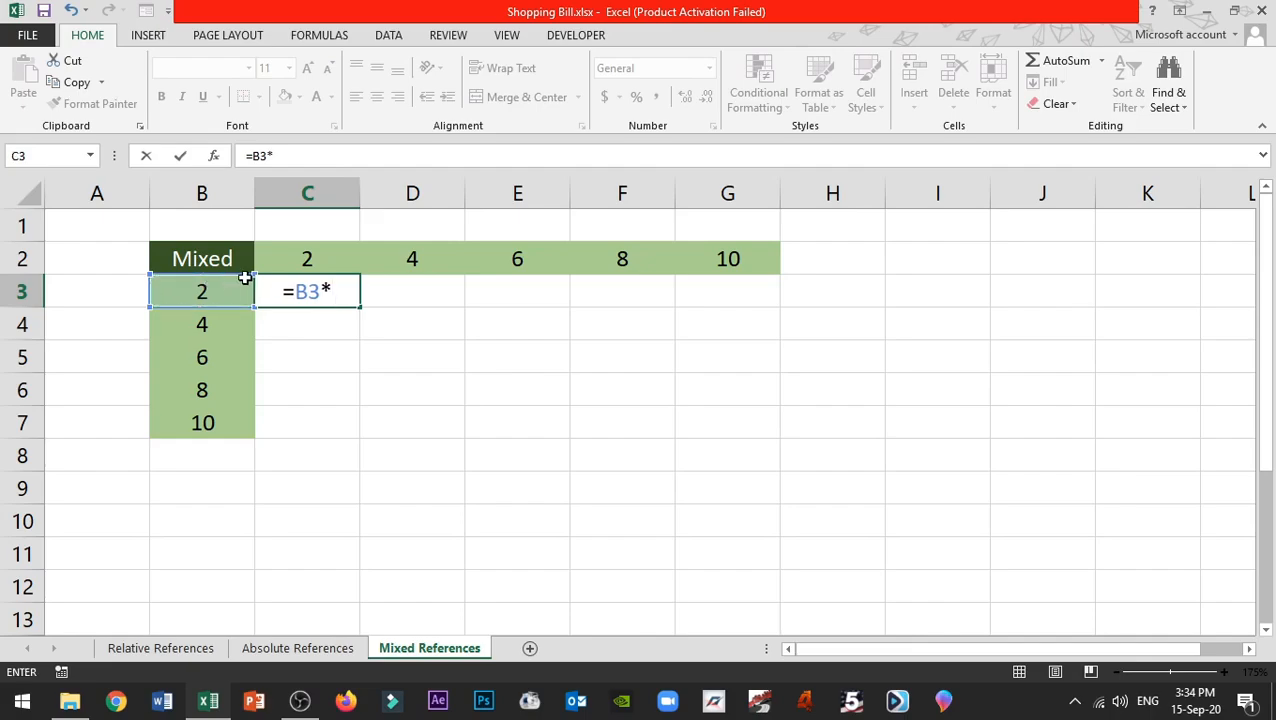
left_click(316, 257)
key("Return")
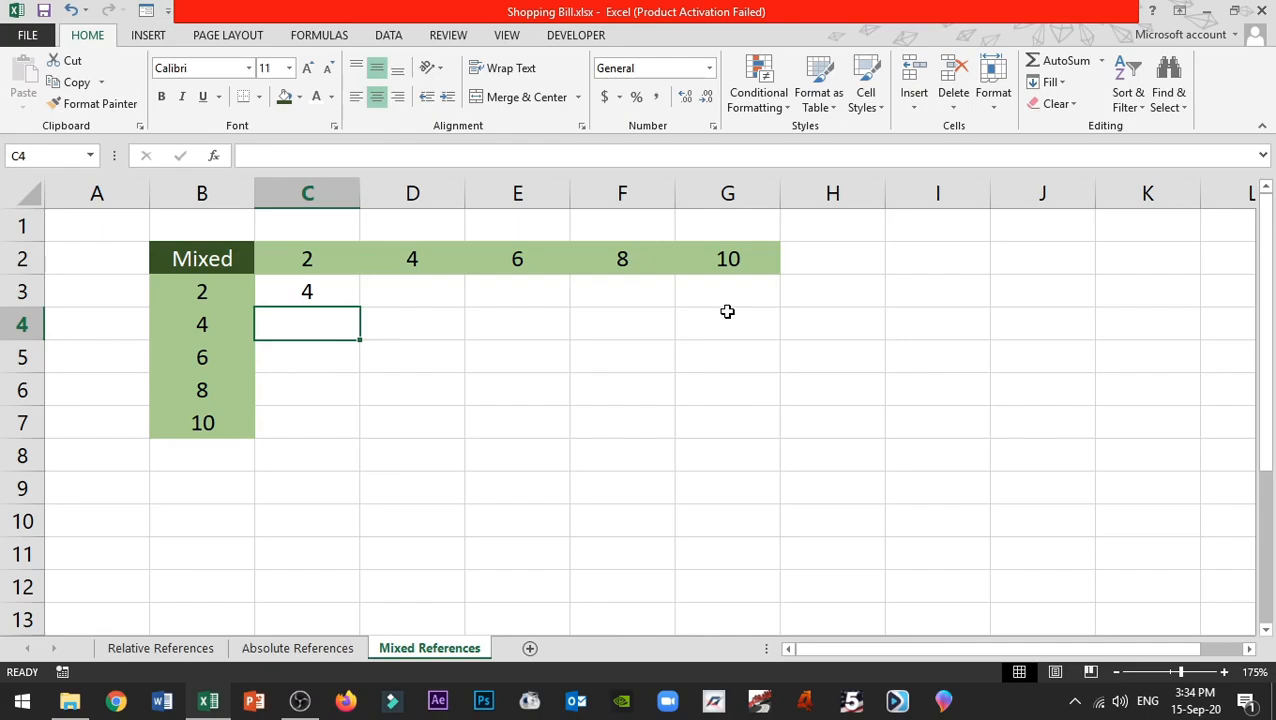
- Fill the relative formula from C3 down through C7 and across through G3
left_click(345, 297)
left_click_drag(360, 307, 353, 432)
left_click(333, 299)
left_click_drag(362, 306, 735, 300)
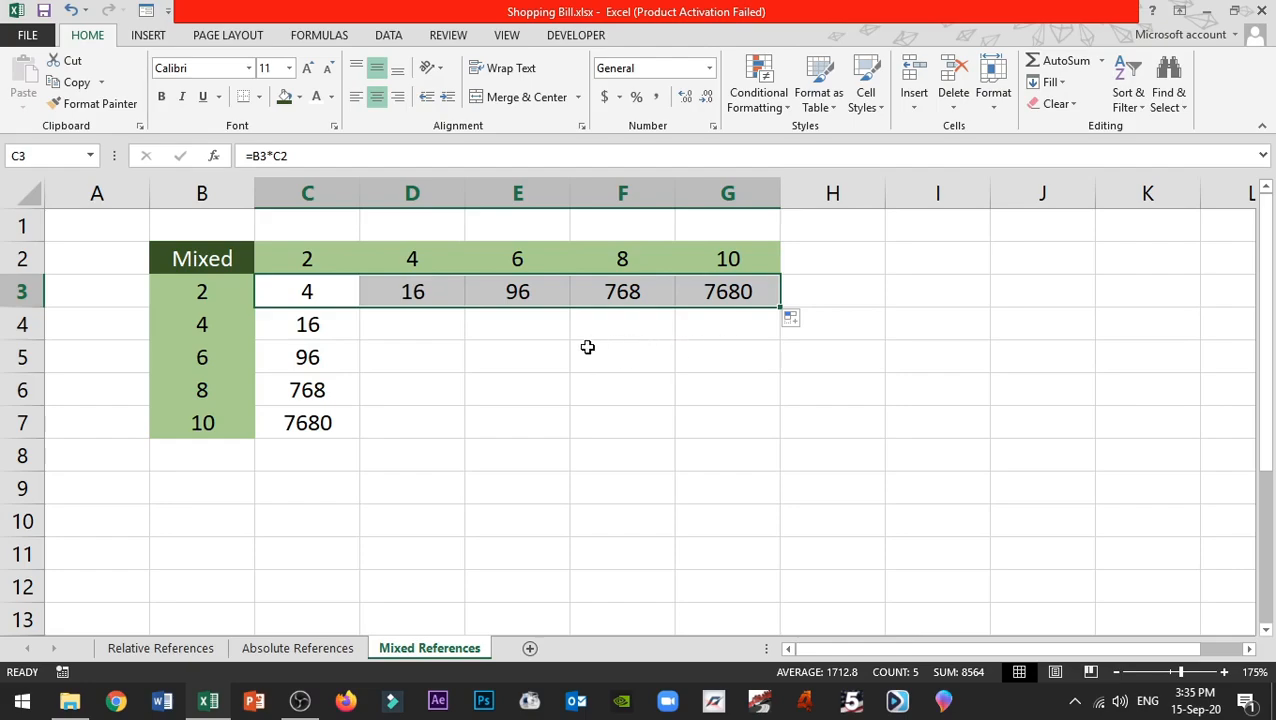
- Examine the formulas in C3 to C5 and the multiplier values in B3:B7 and C2:G2
double_click(338, 292)
double_click(344, 325)
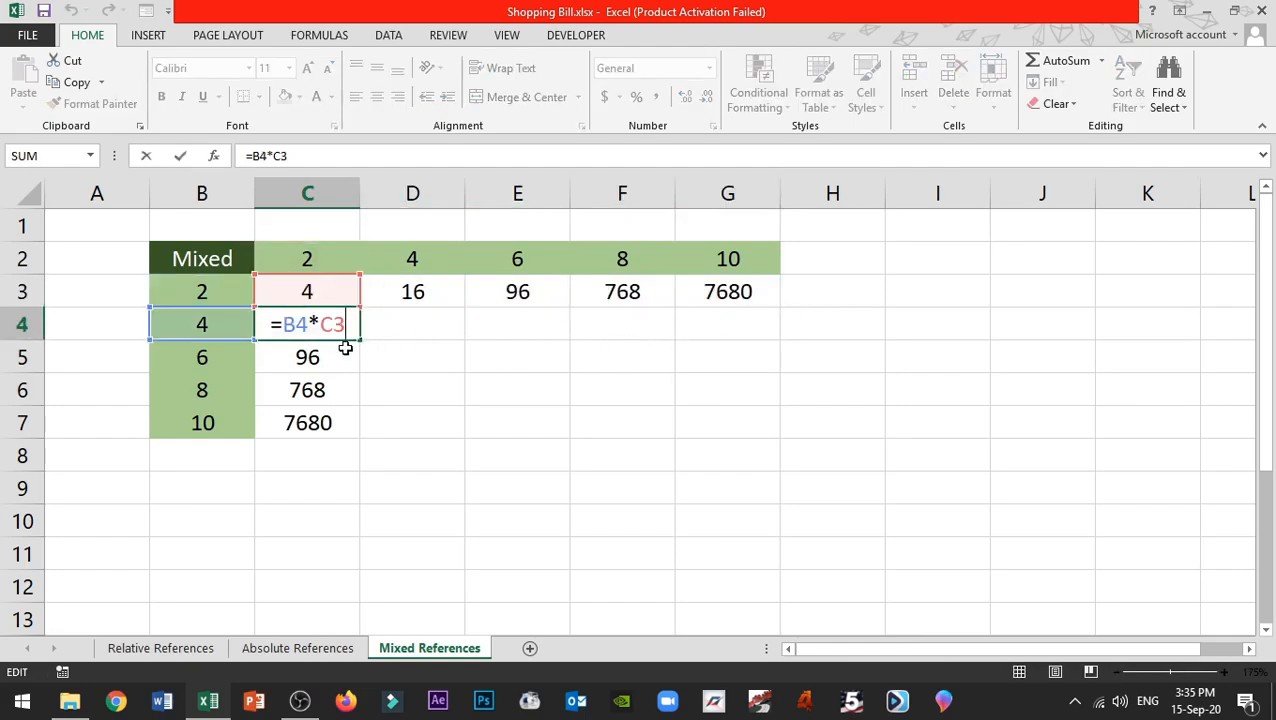
double_click(345, 357)
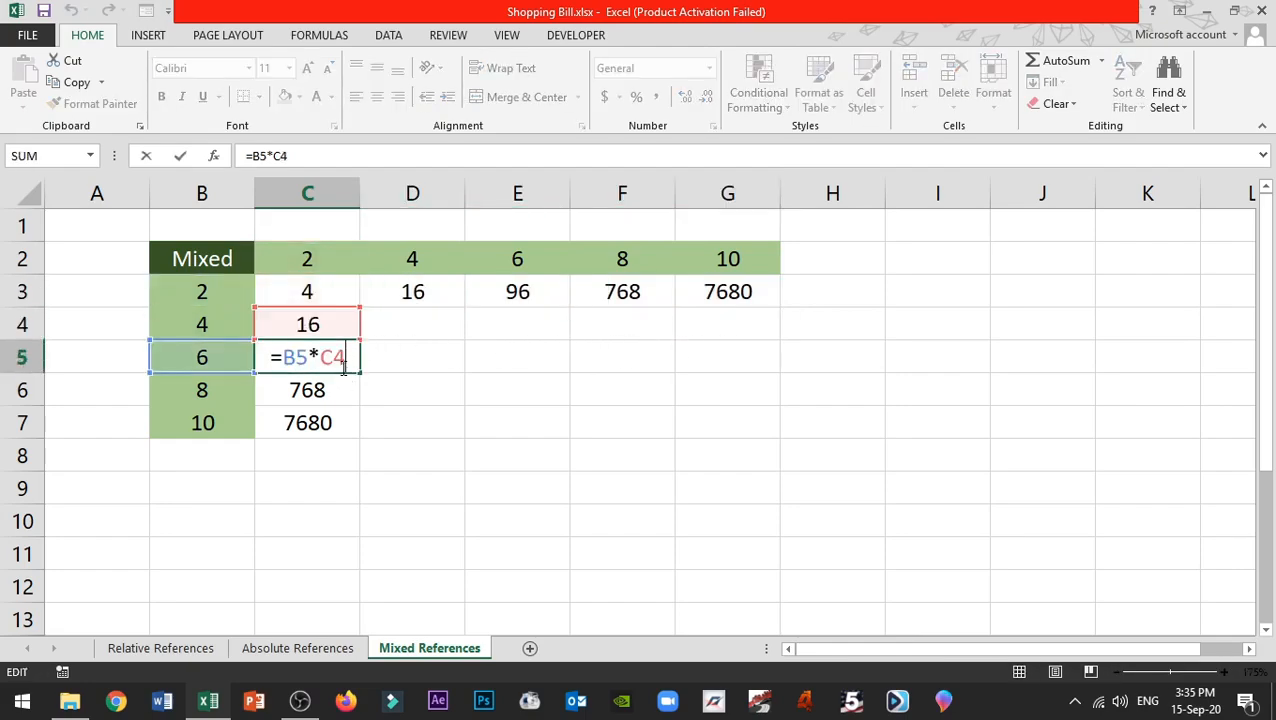
key("Escape")
left_click(333, 290)
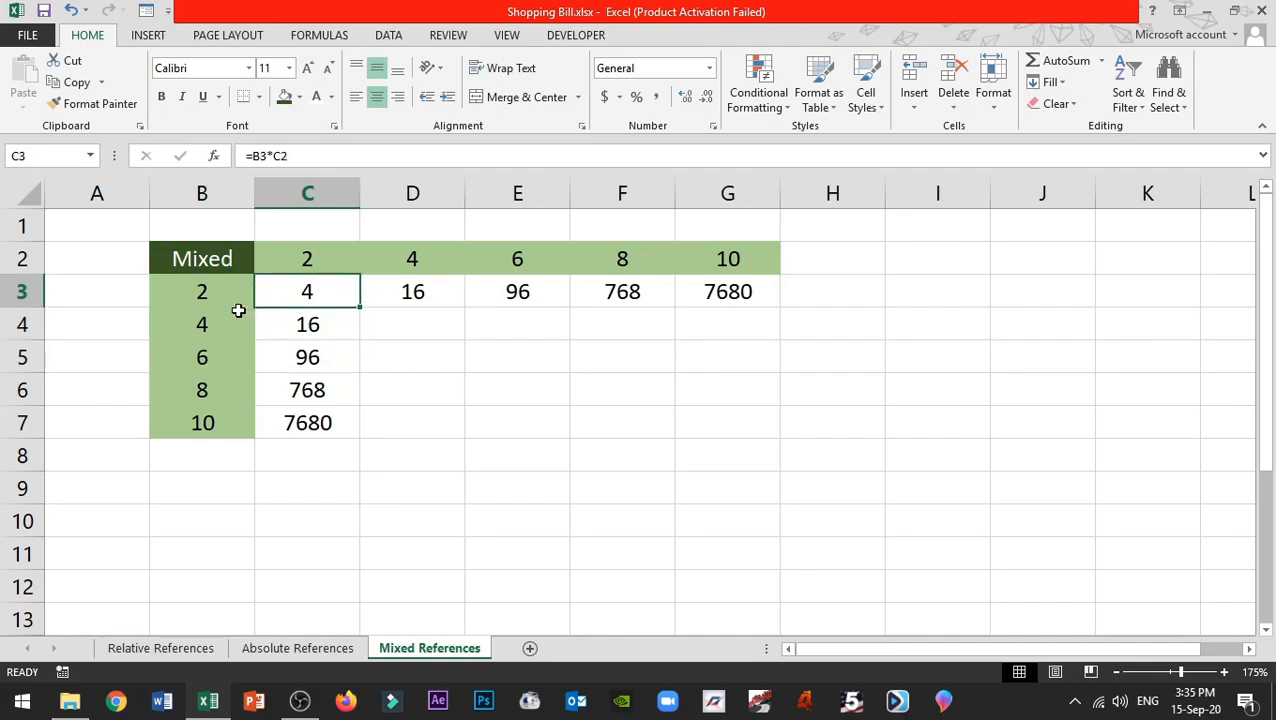
left_click_drag(214, 285, 216, 416)
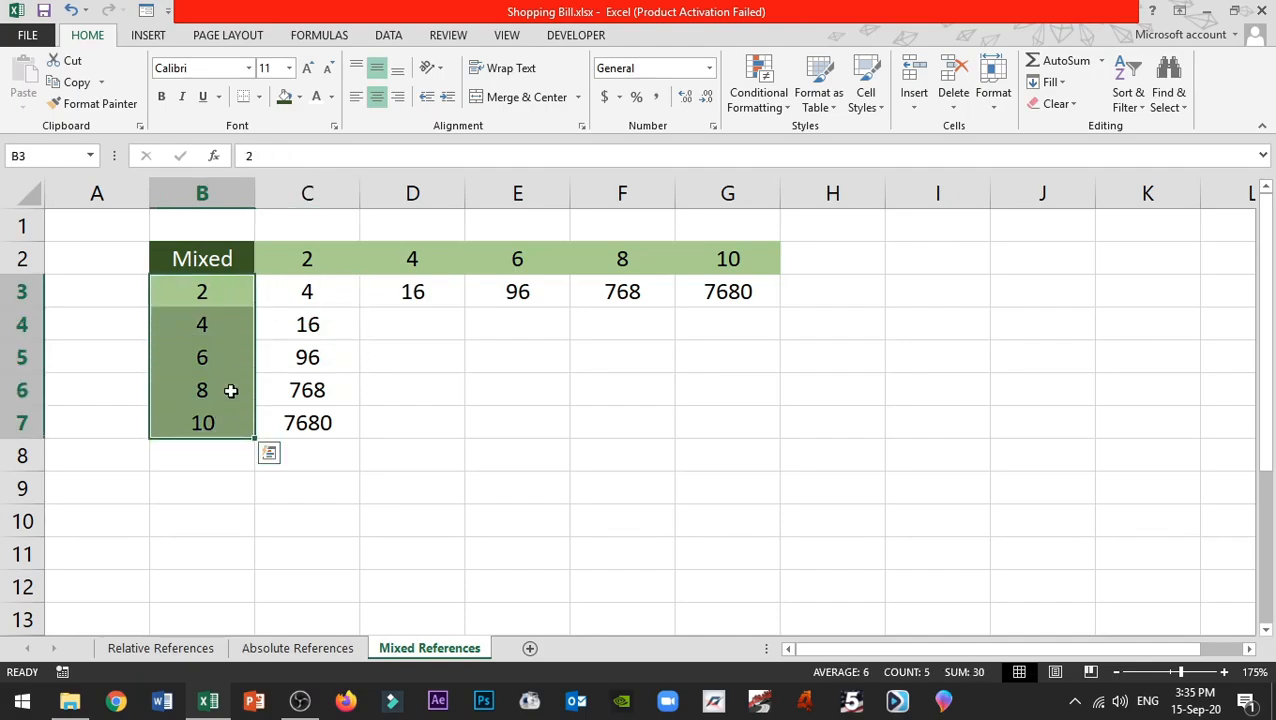
left_click_drag(305, 260, 700, 268)
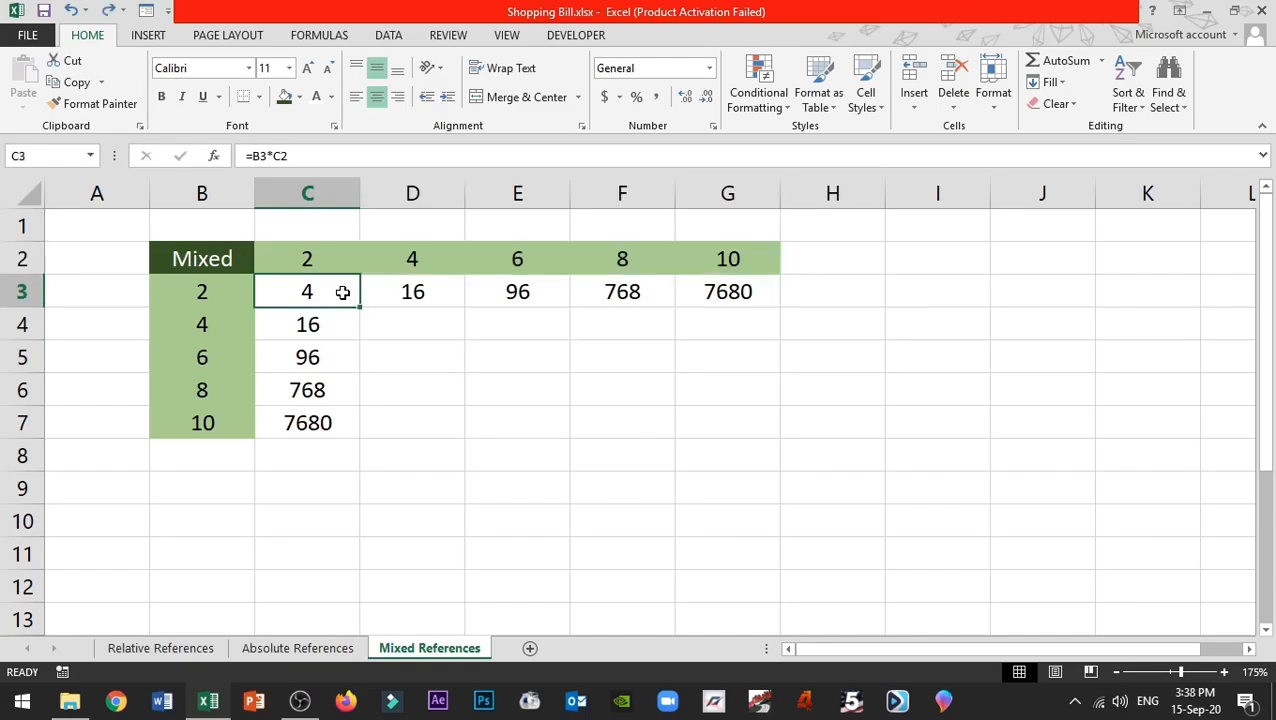
- Change the formula in C3 to =$B3*C$2, locking column B and row 2
double_click(343, 291)
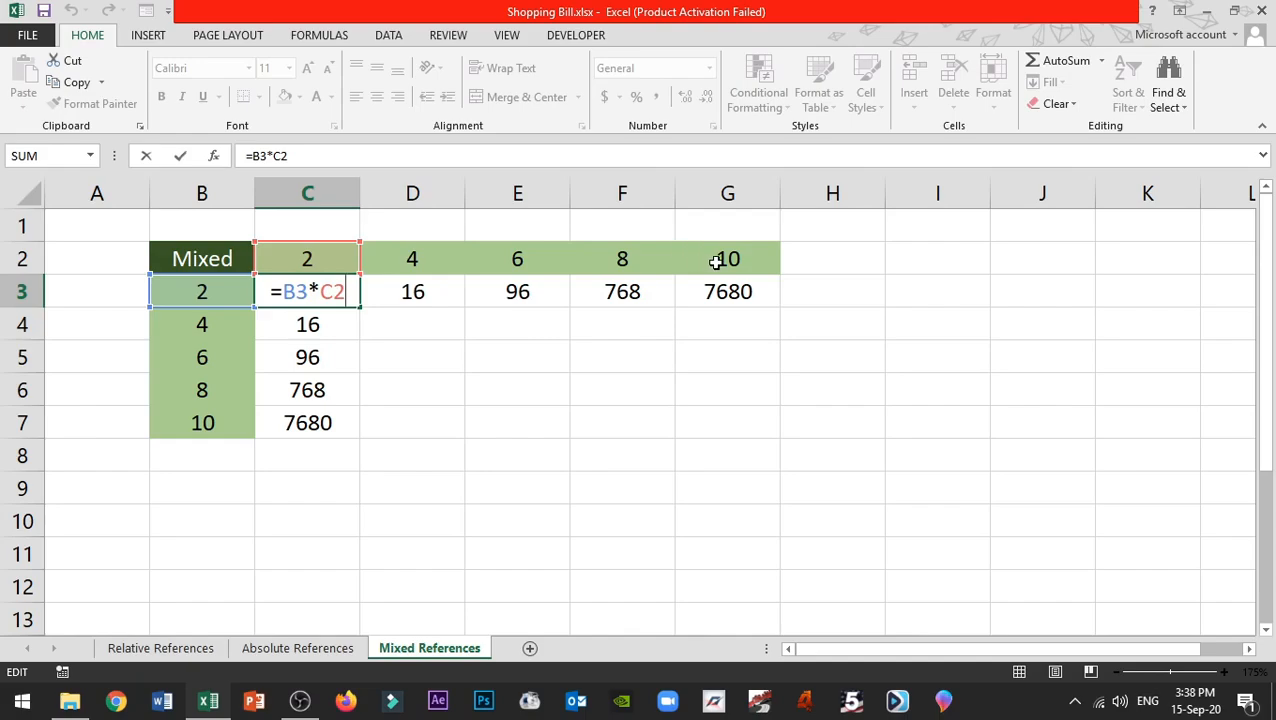
left_click(287, 291)
type("$")
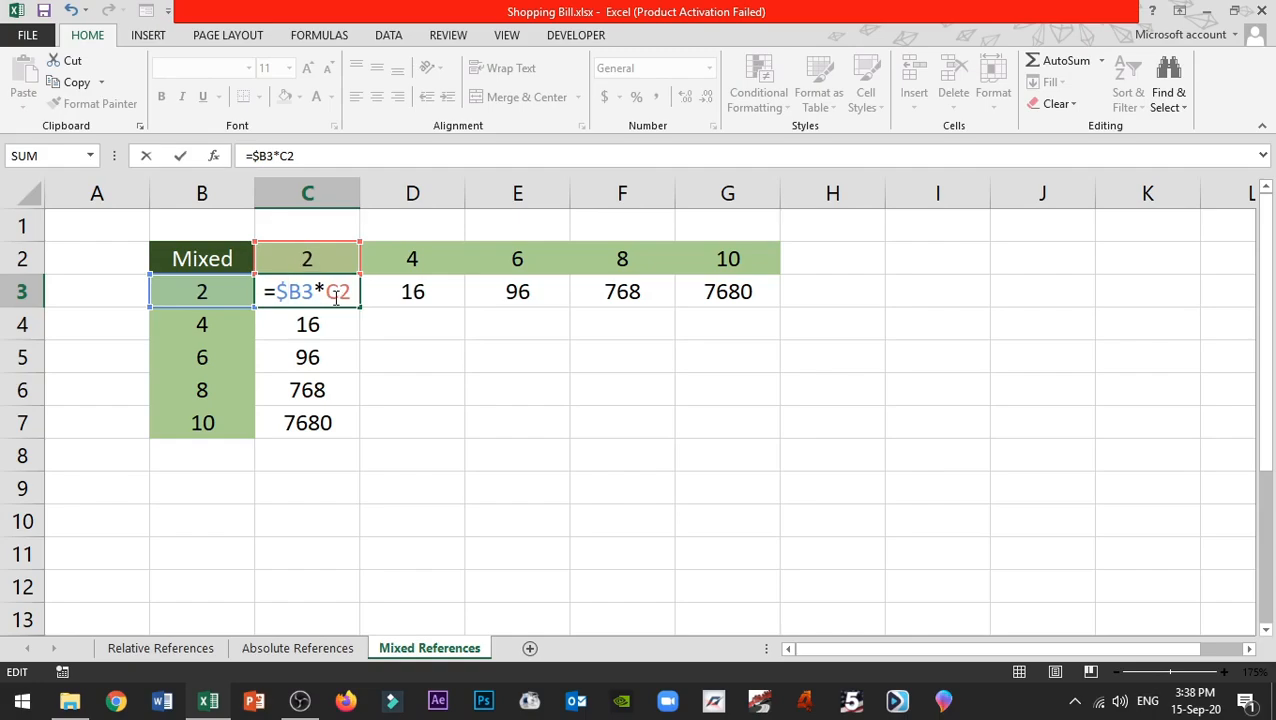
left_click(339, 290)
type("$")
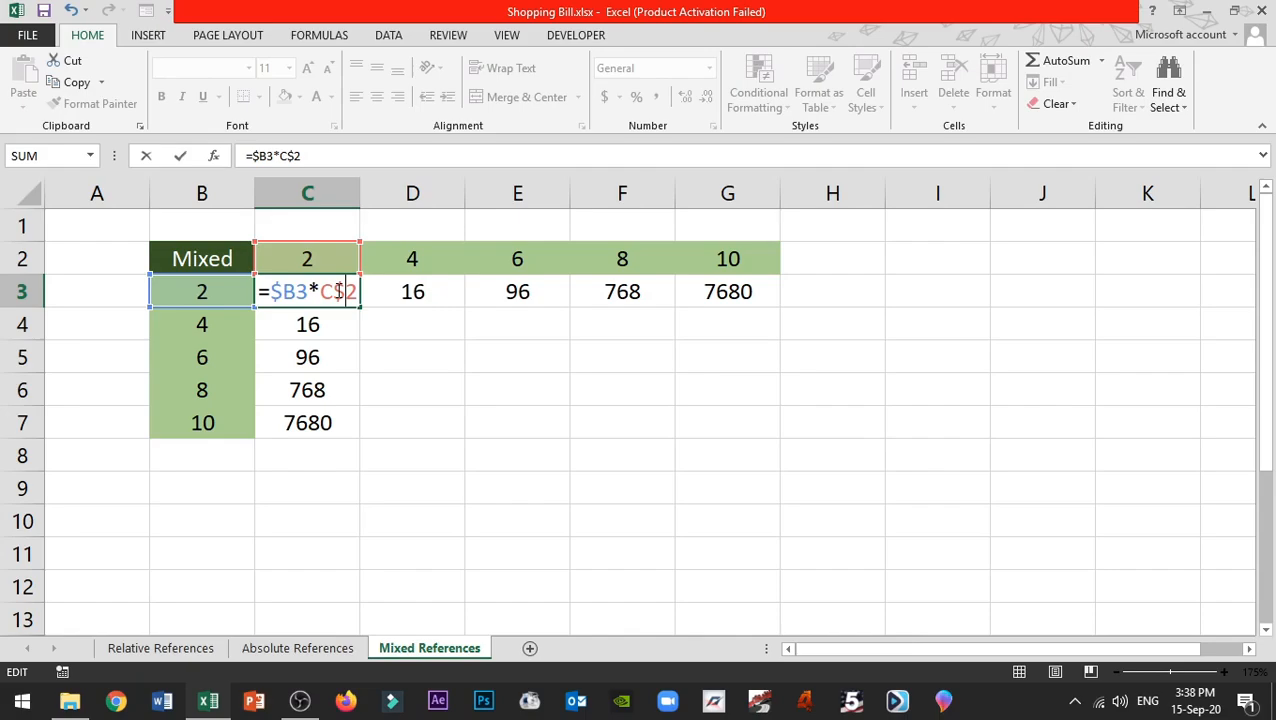
key("Return")
- Fill the mixed reference formula from C3 down through C7 and across the whole grid to G7
left_click(333, 291)
left_click_drag(360, 308, 354, 424)
left_click(335, 301)
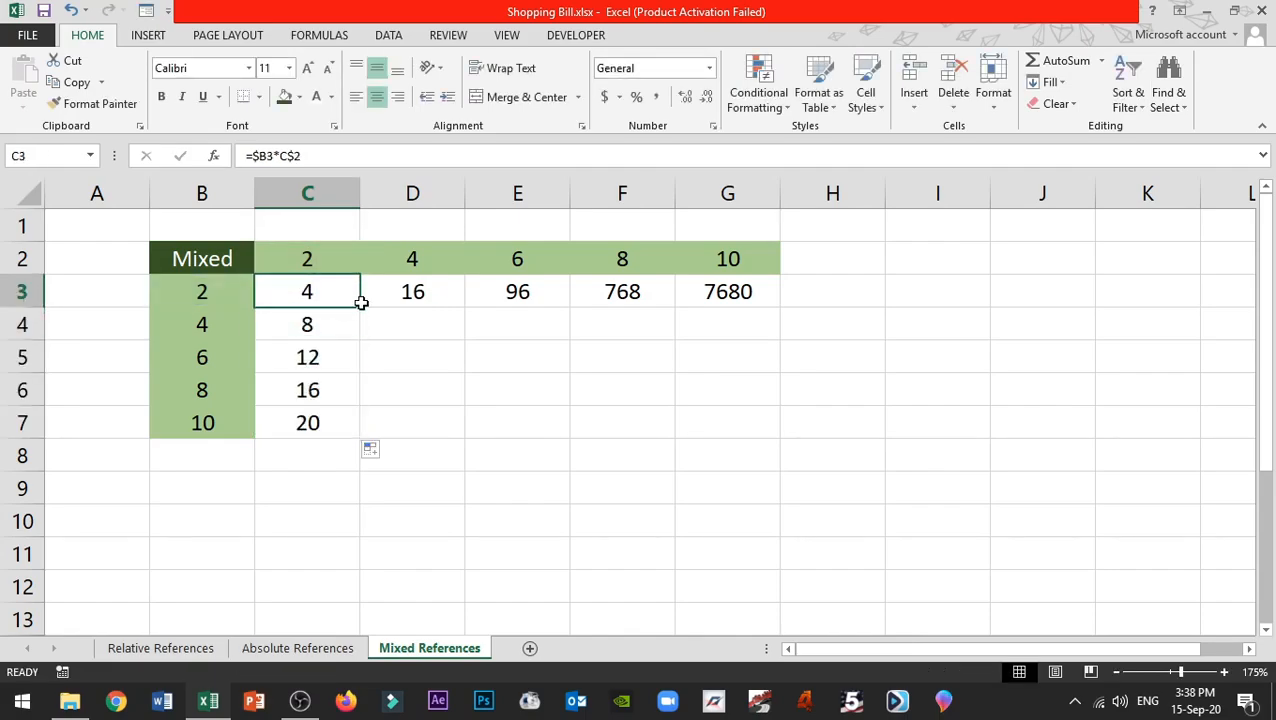
left_click_drag(360, 307, 753, 413)
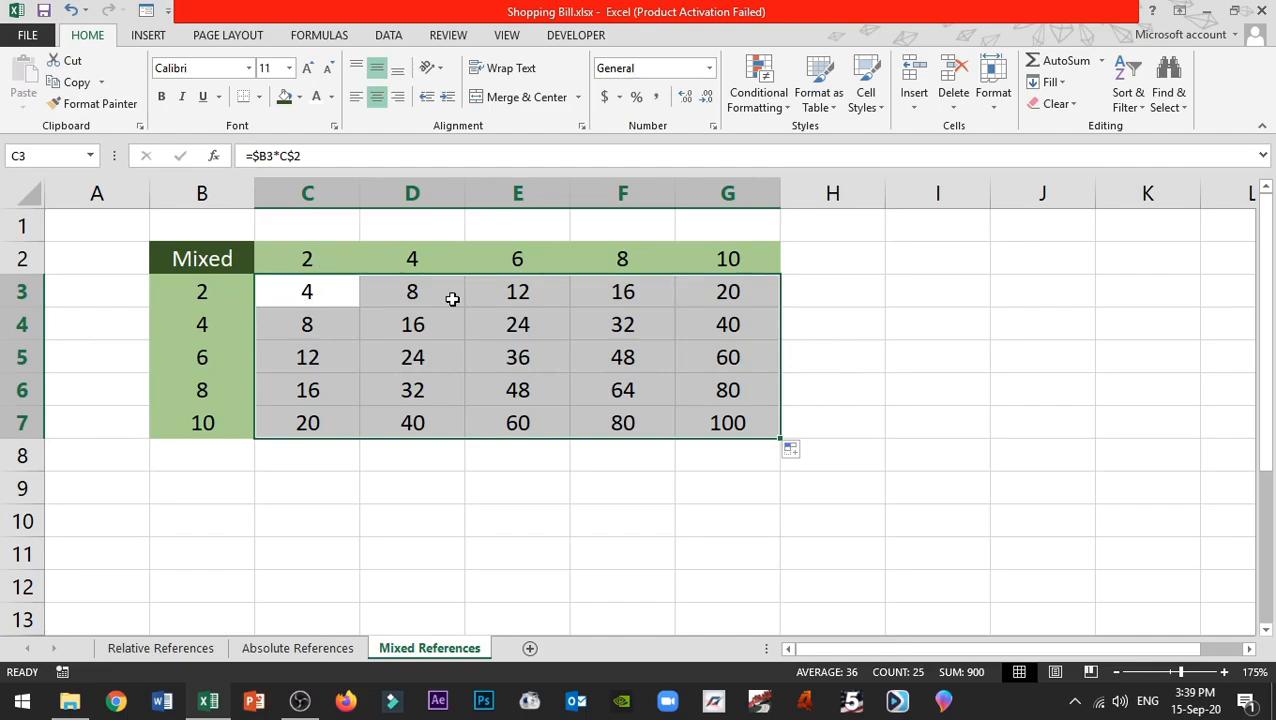
- Examine the products in C4, D5, E5 and C3 against their row multipliers in column B and column multipliers in row 2
left_click(328, 328)
left_click(192, 368)
left_click(416, 262)
left_click(413, 357)
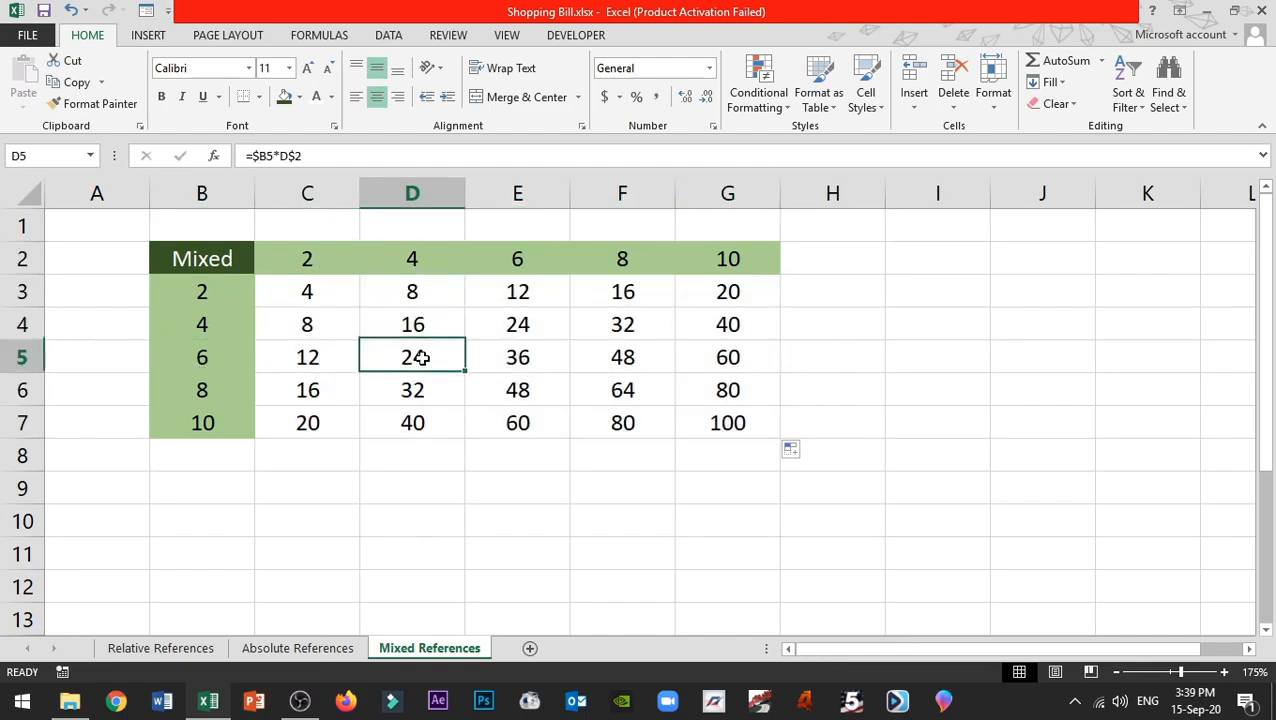
left_click(240, 358)
left_click(513, 272)
left_click(526, 361)
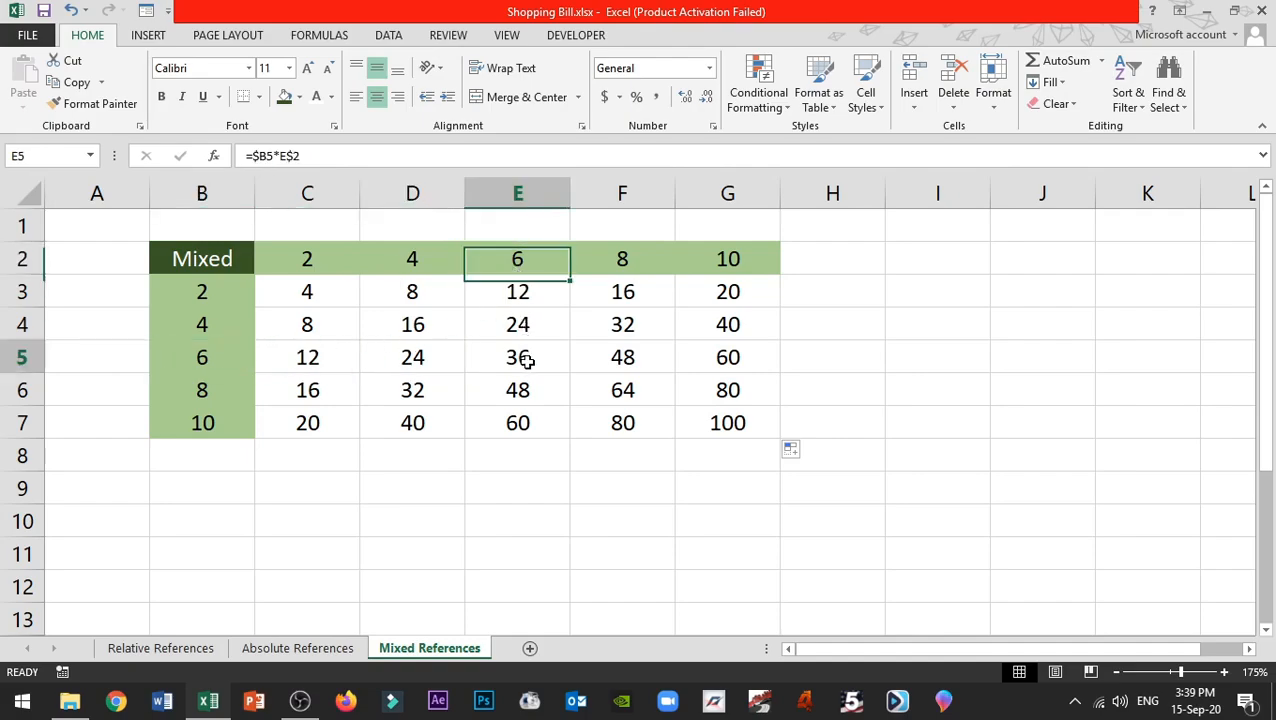
left_click(322, 295)
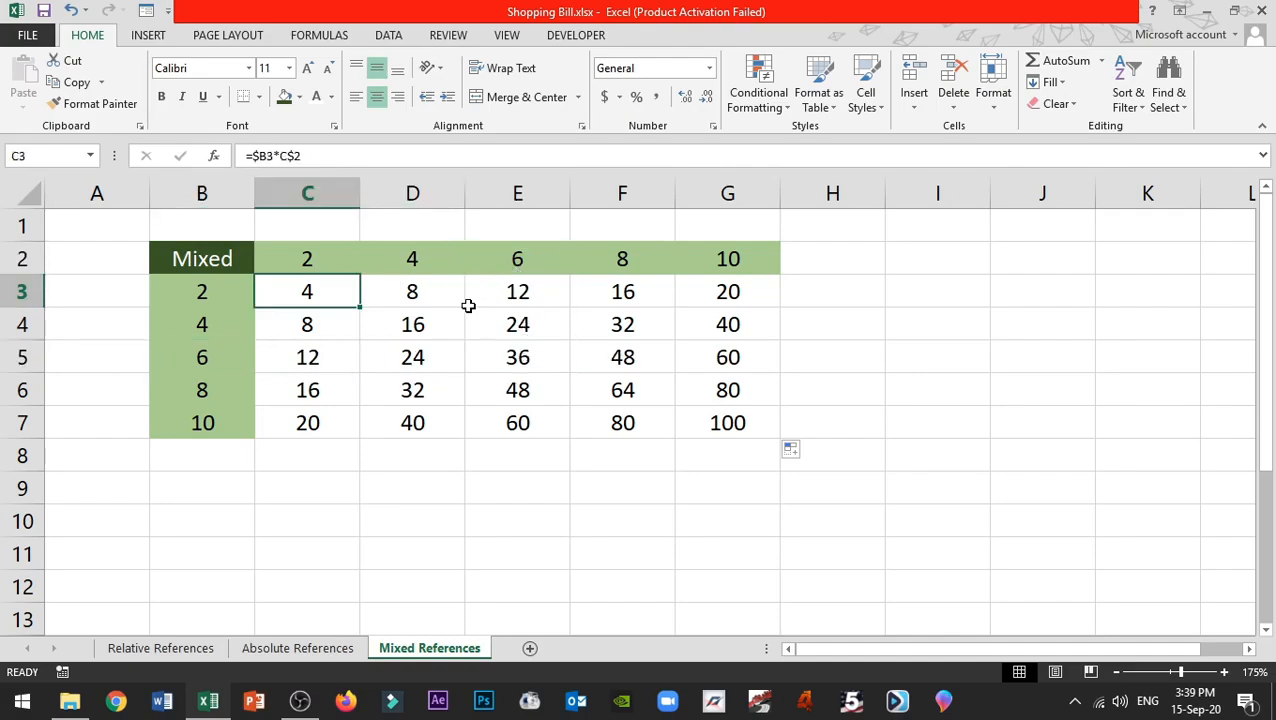